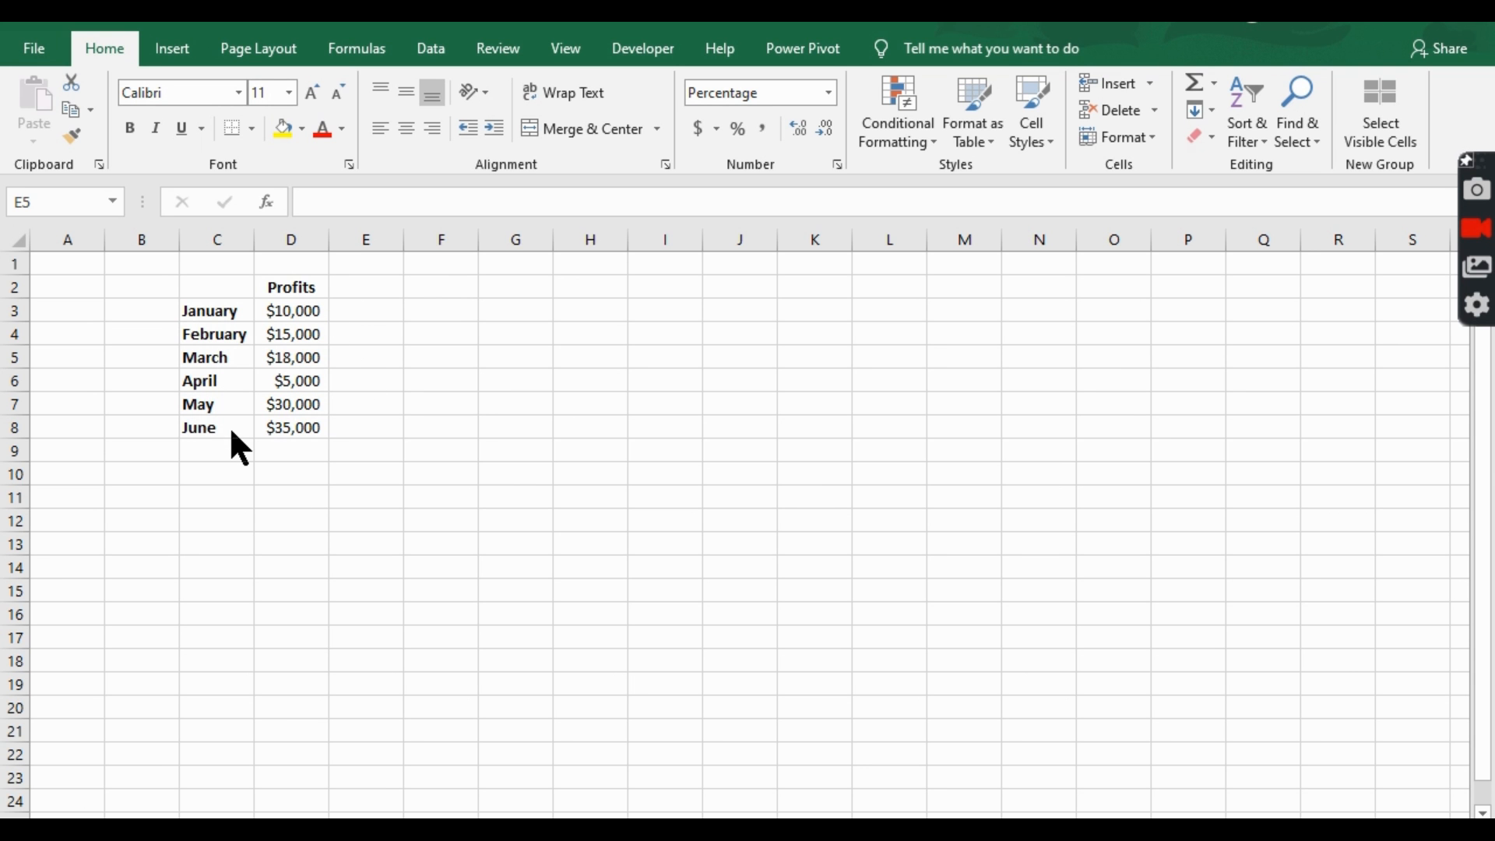
Step: Enter the percent-change formula =(D4-D3)/D3 in cell E4 for February's profit
left_click(377, 328)
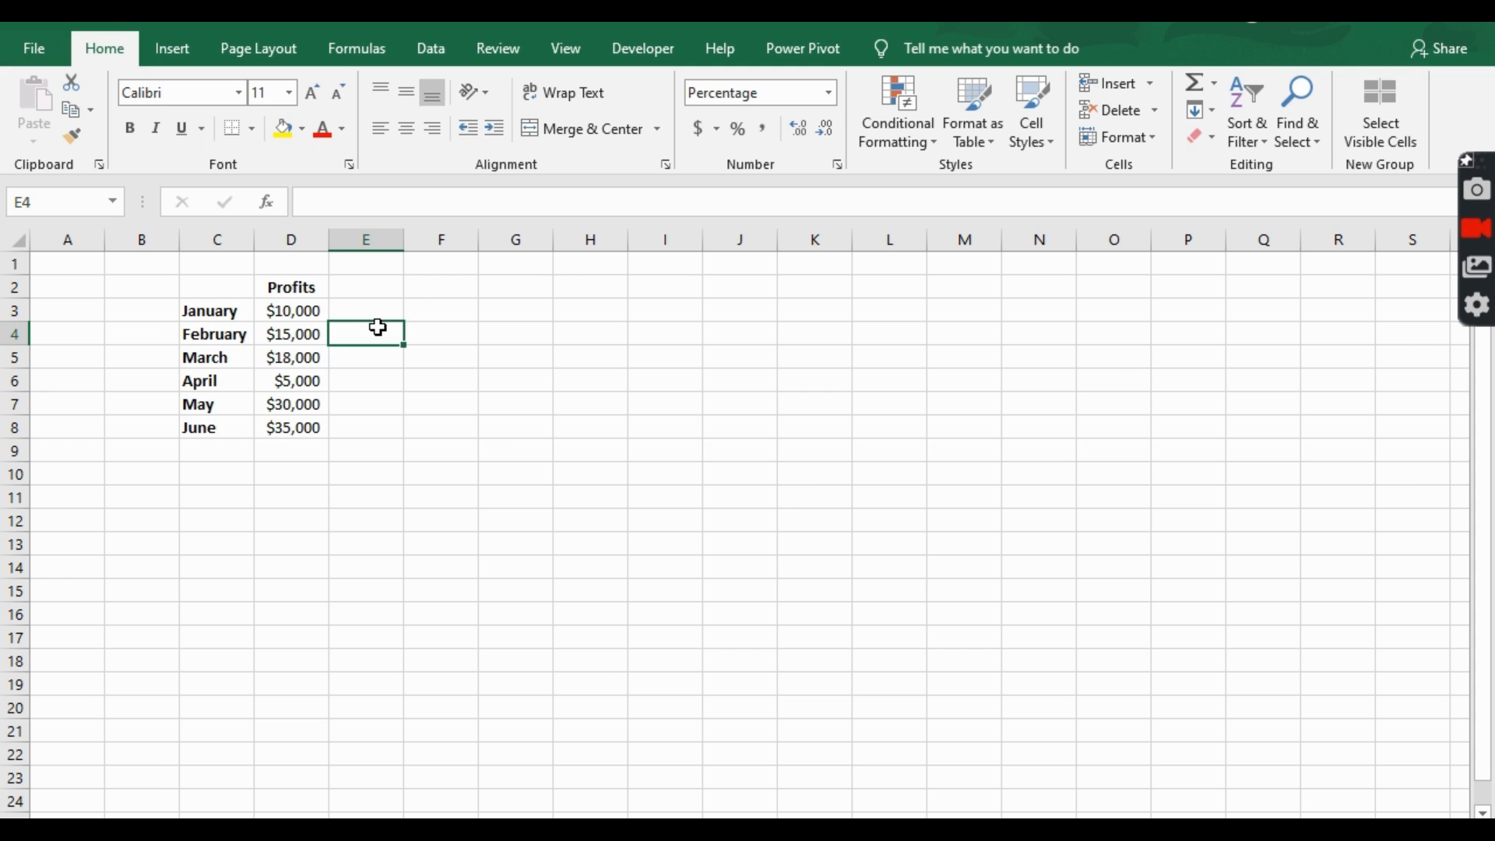
type("=(")
left_click(289, 333)
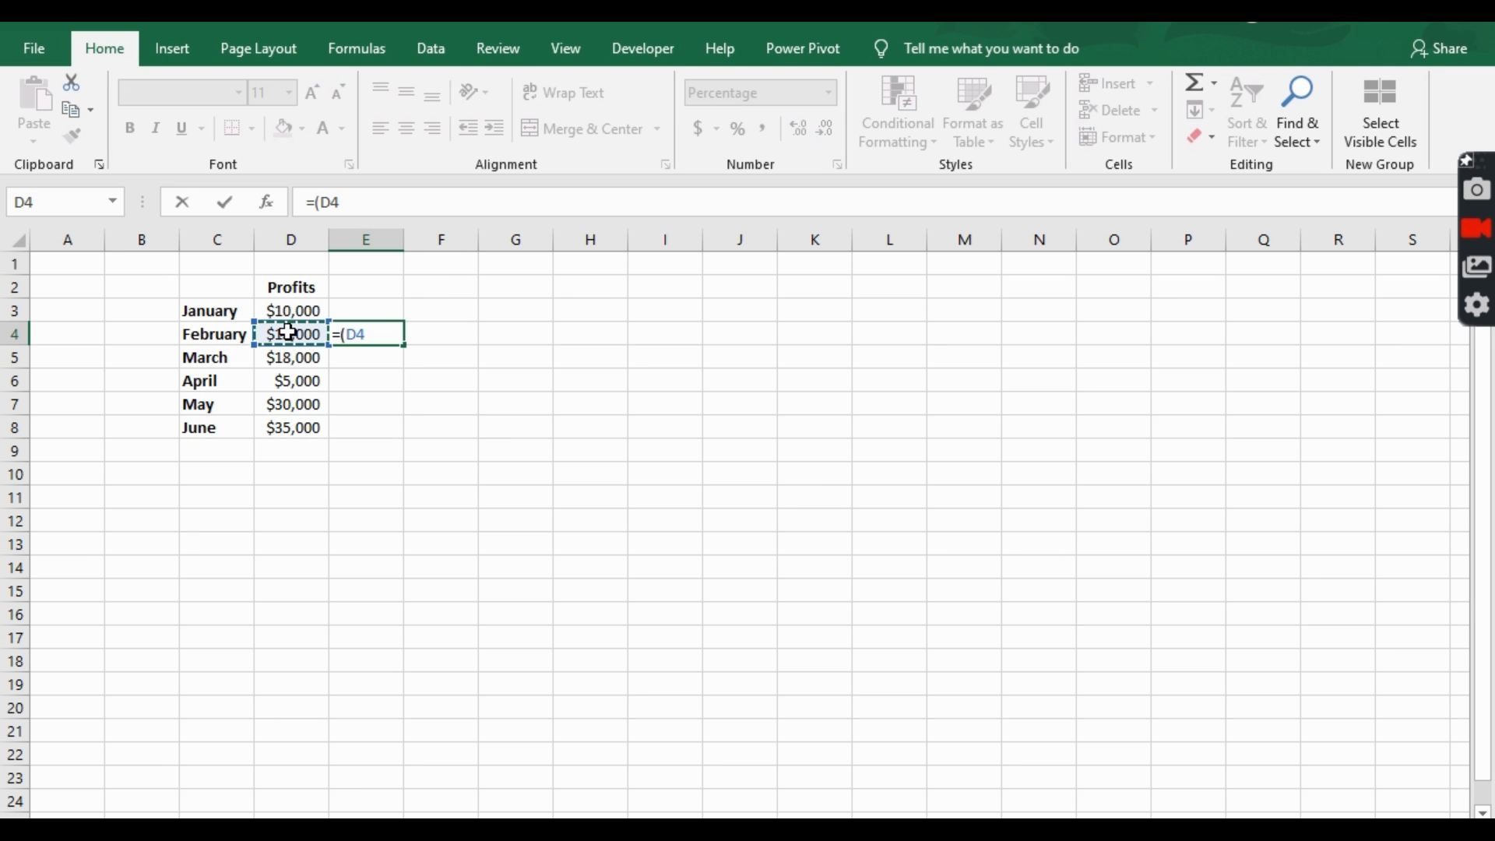
type("-")
left_click(298, 310)
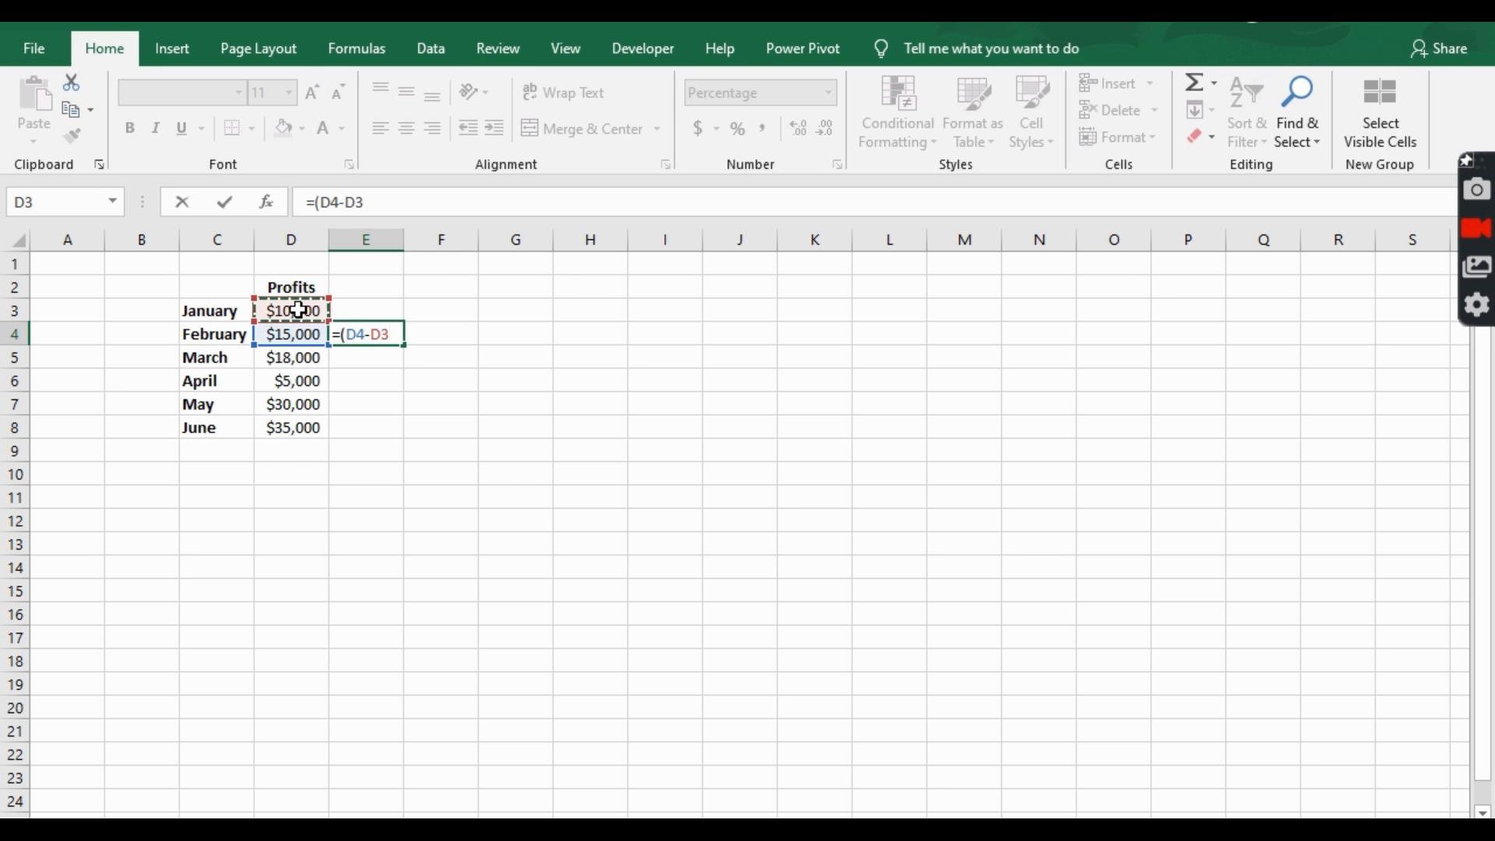
type(")/")
left_click(298, 310)
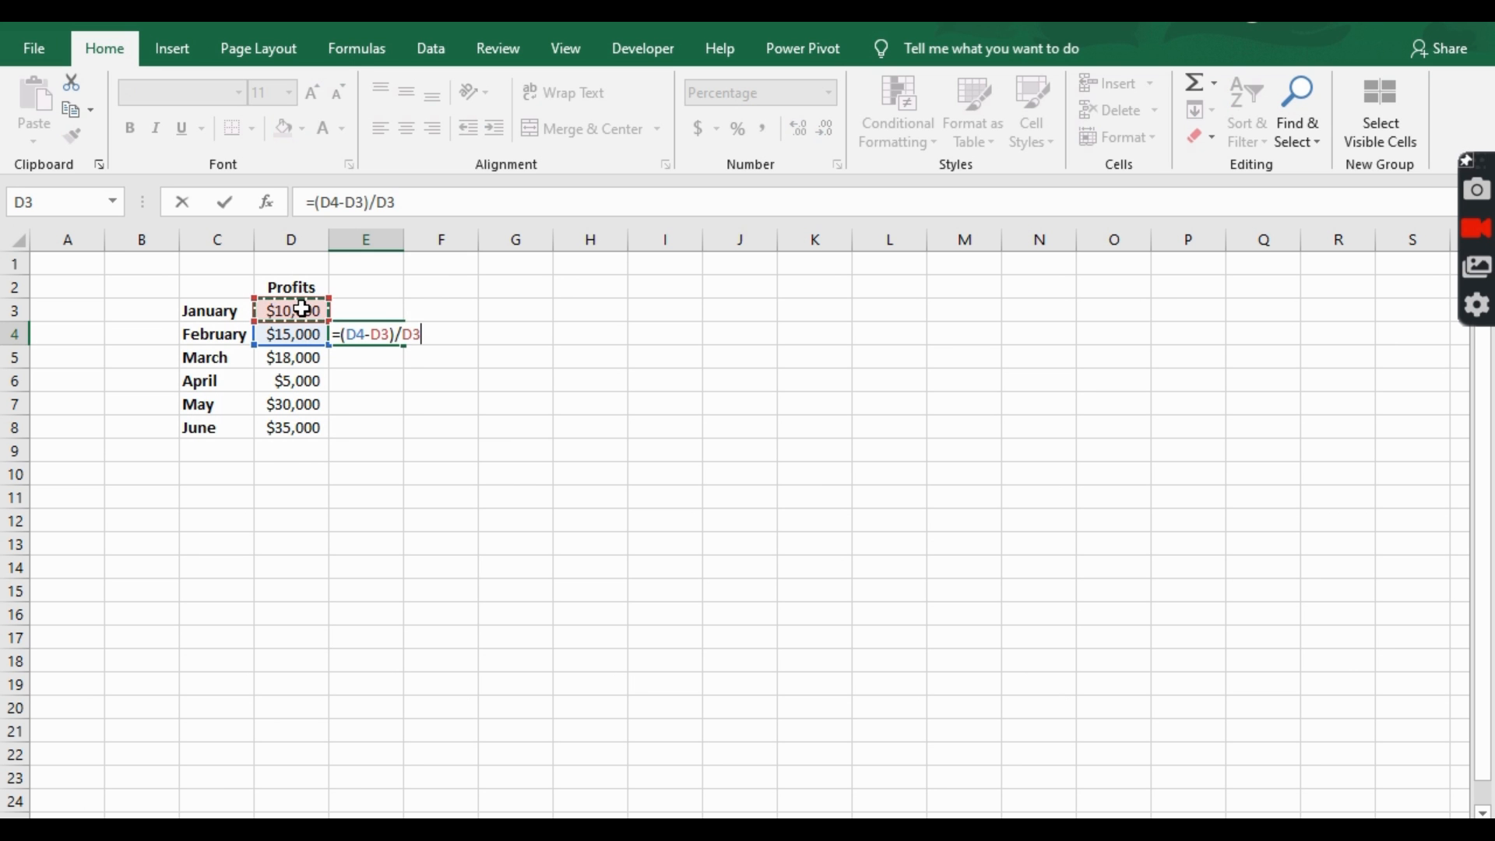
key("Return")
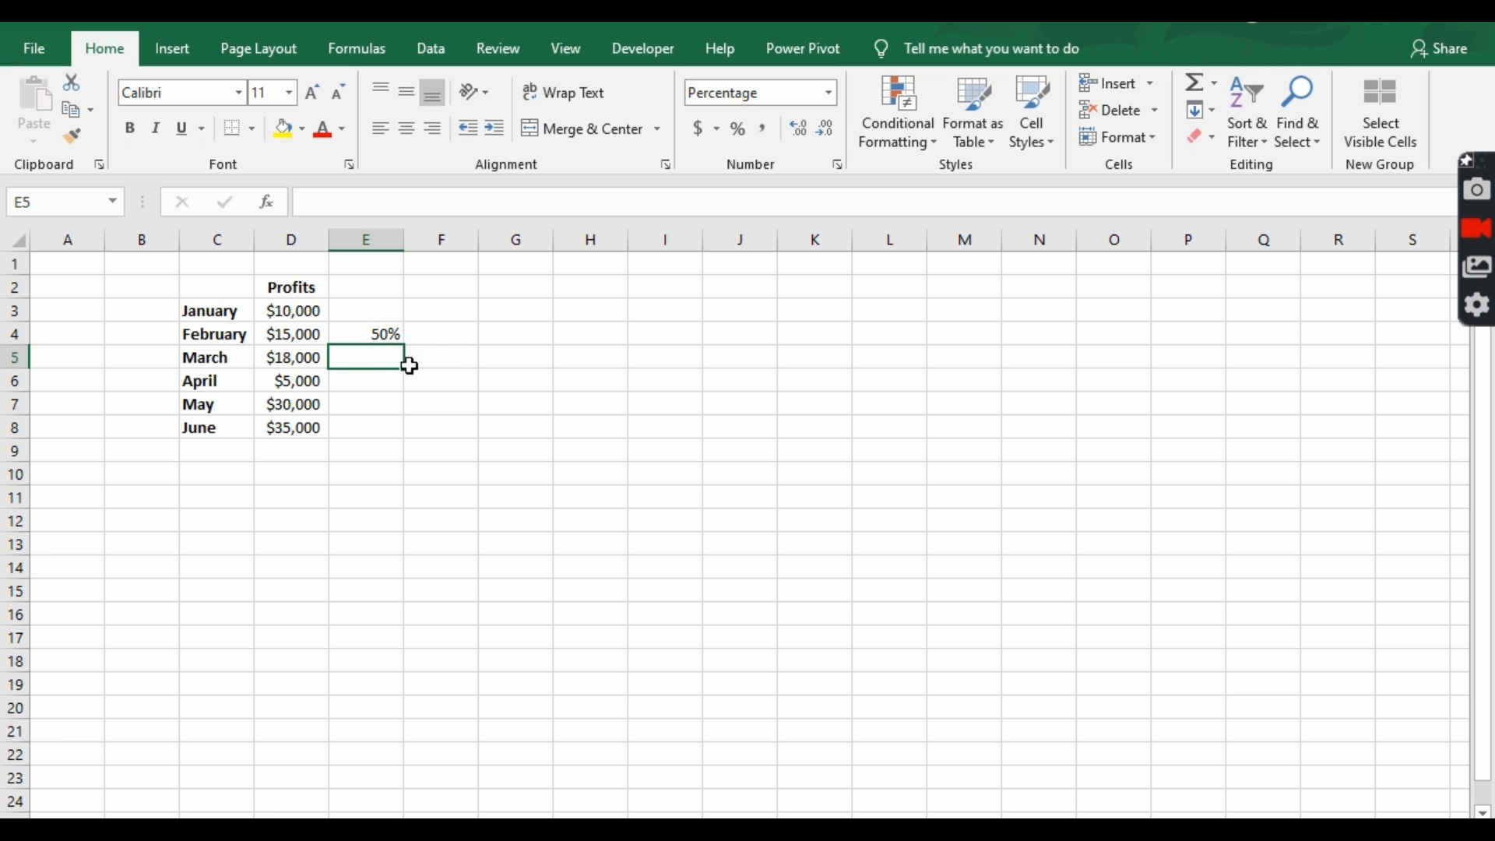
Step: Fill the percent-change formula from E4 down through E8 to cover March to June
left_click(358, 326)
left_click_drag(404, 346, 405, 441)
left_click(371, 357)
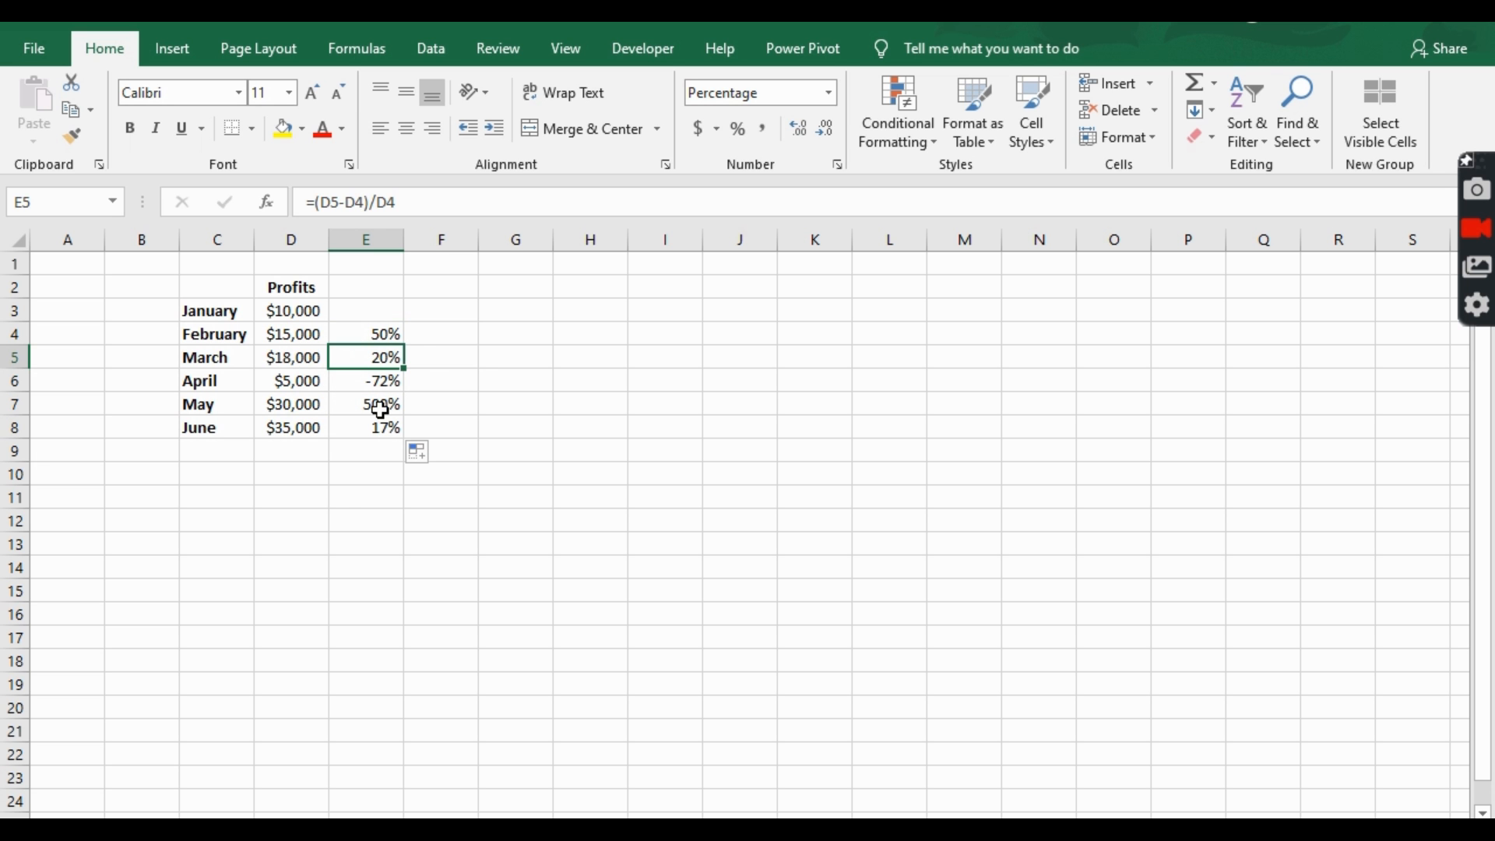
left_click(338, 482)
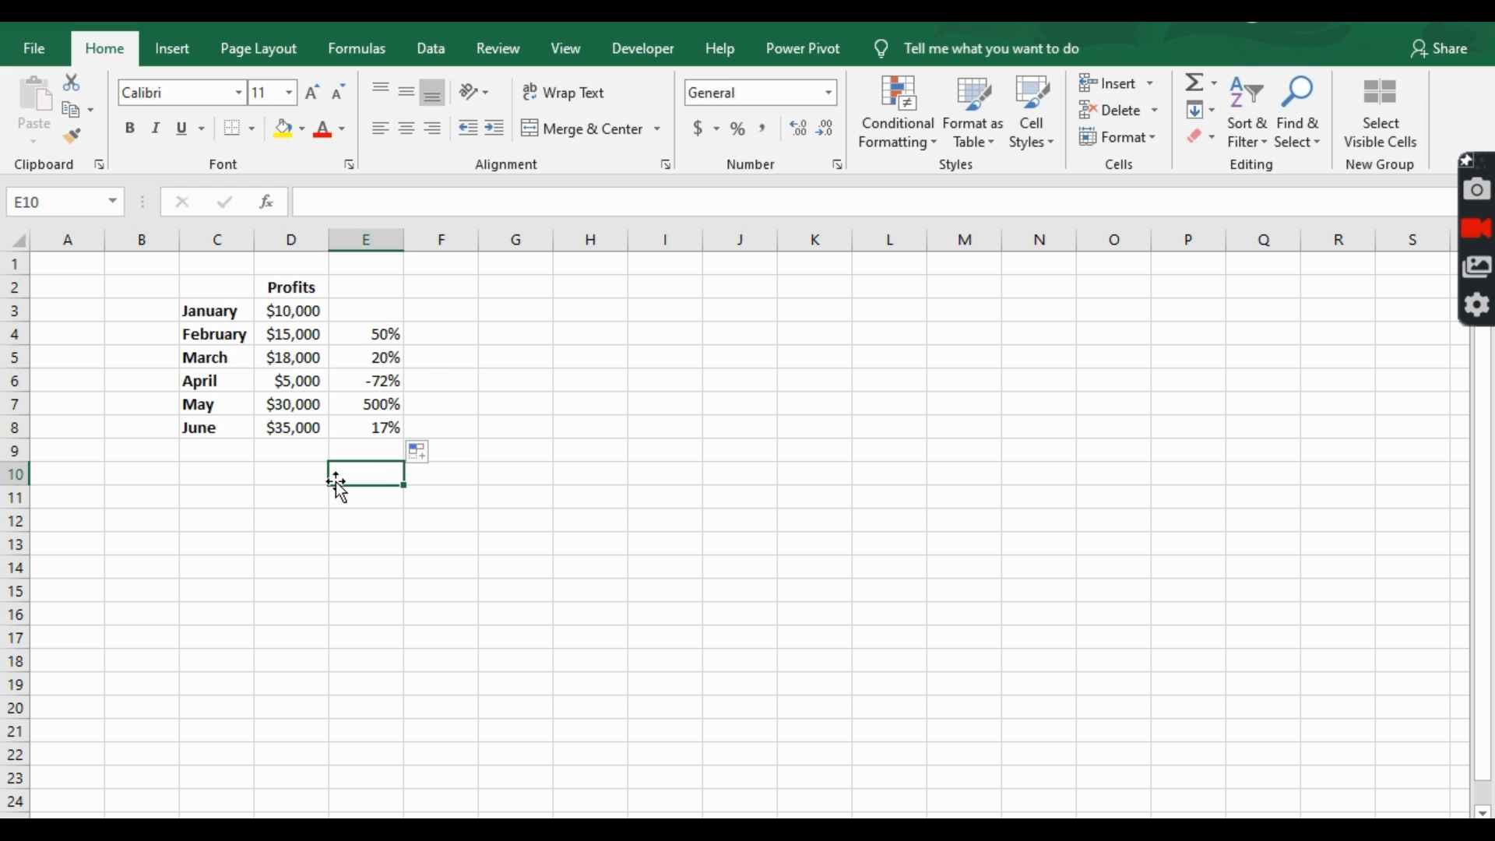
Step: Add a Greater Than conditional formatting rule to E4:E8 for values above 20% with Green Fill with Dark Green Text
left_click_drag(381, 333, 371, 434)
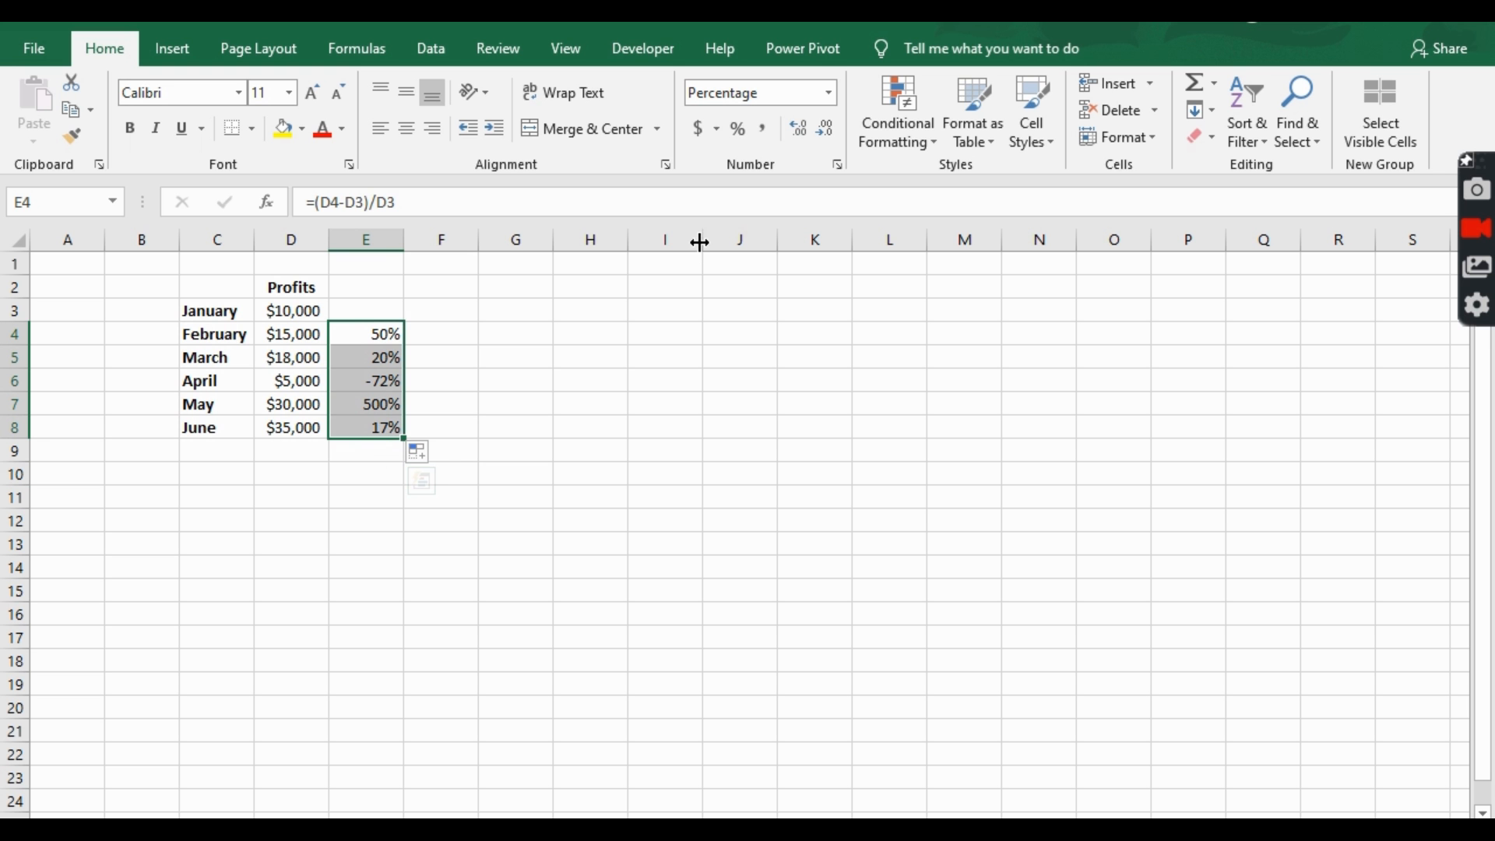
key("ctrl")
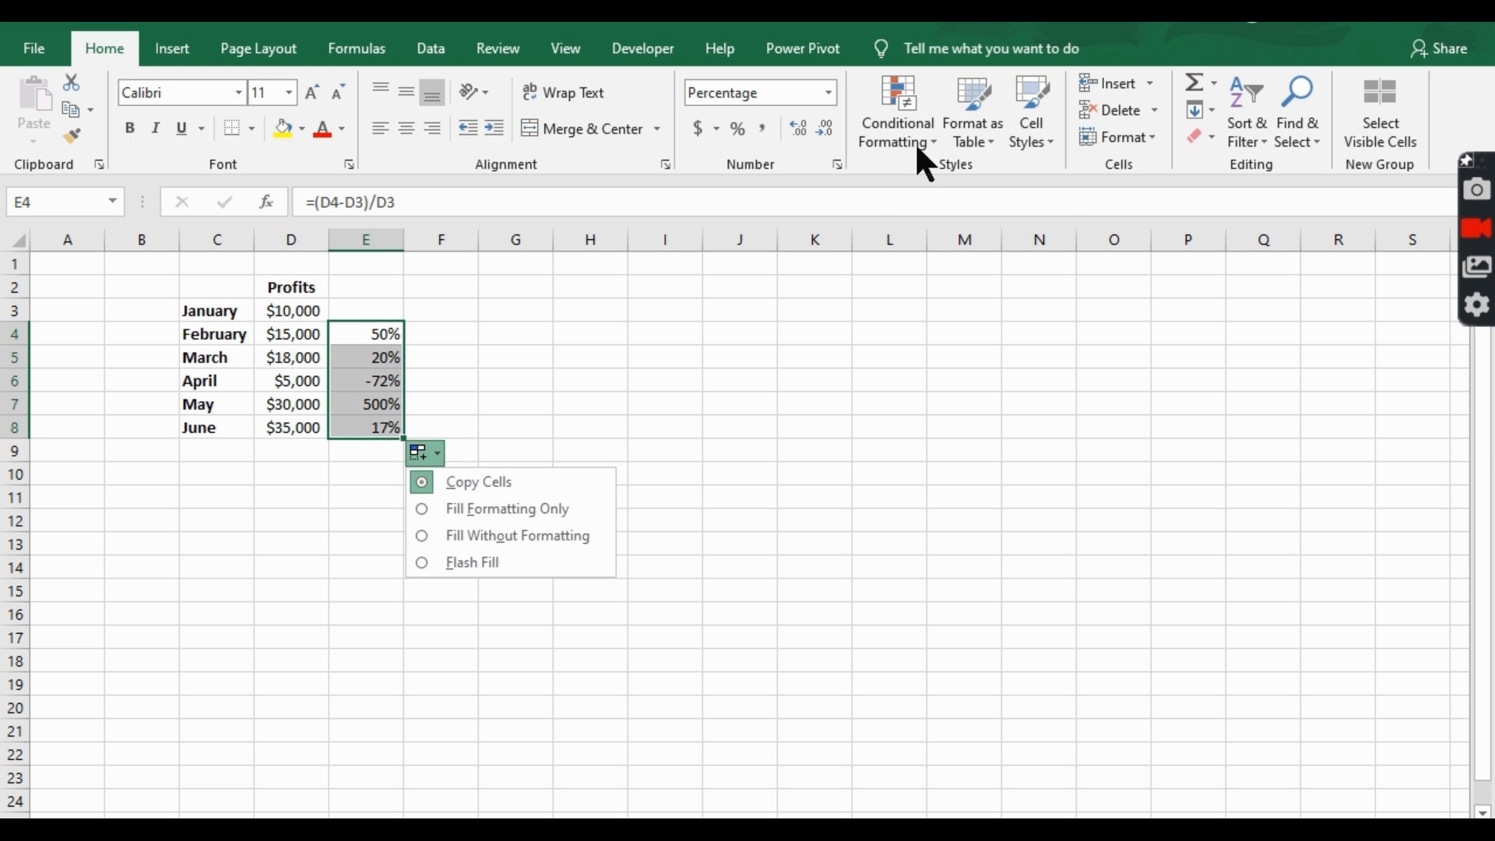
left_click(915, 142)
mouse_move(916, 165)
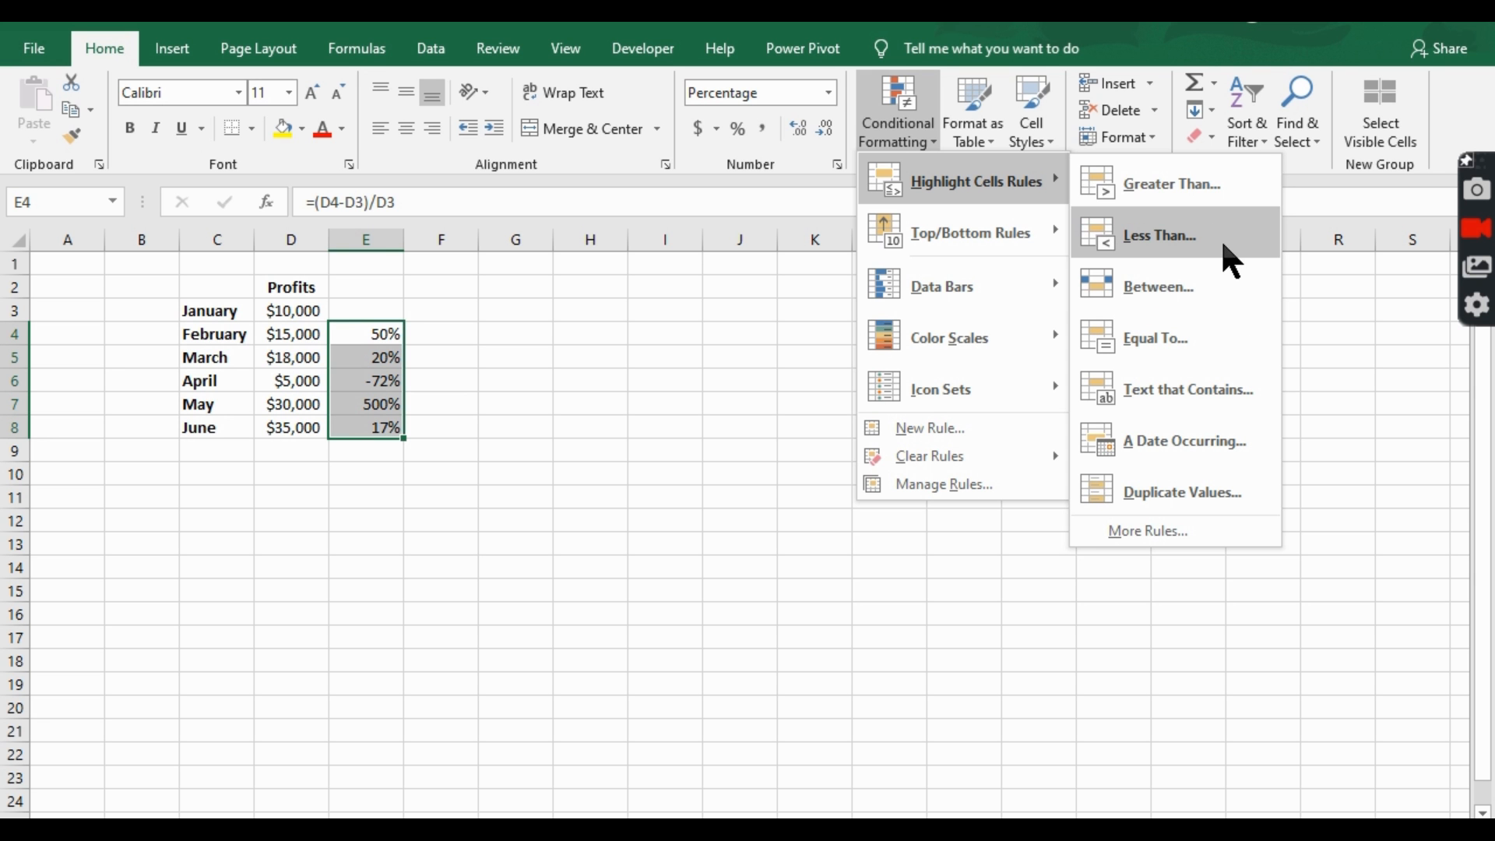
left_click(1233, 187)
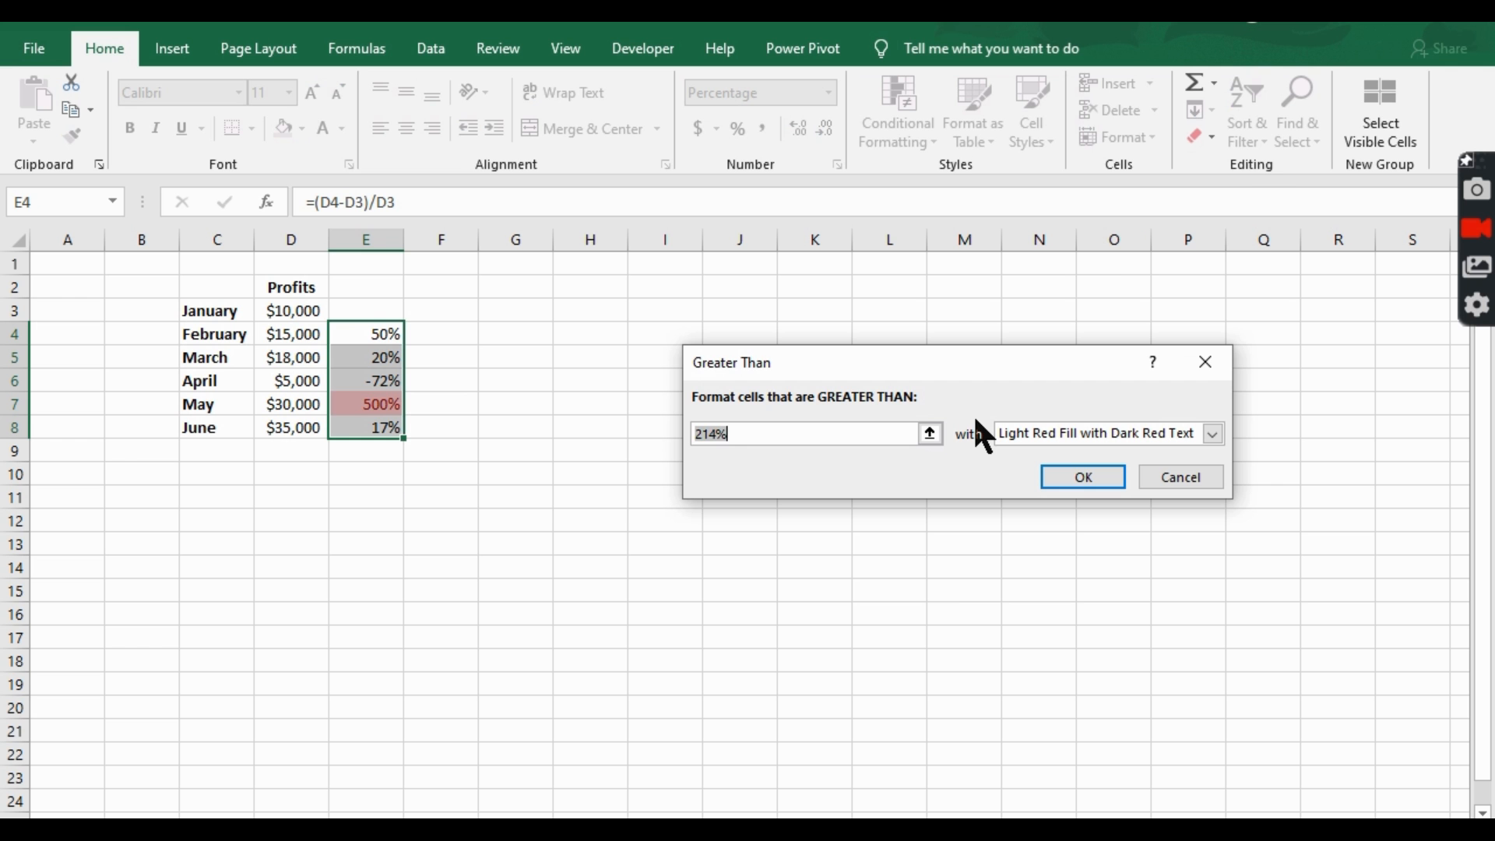
type("20%")
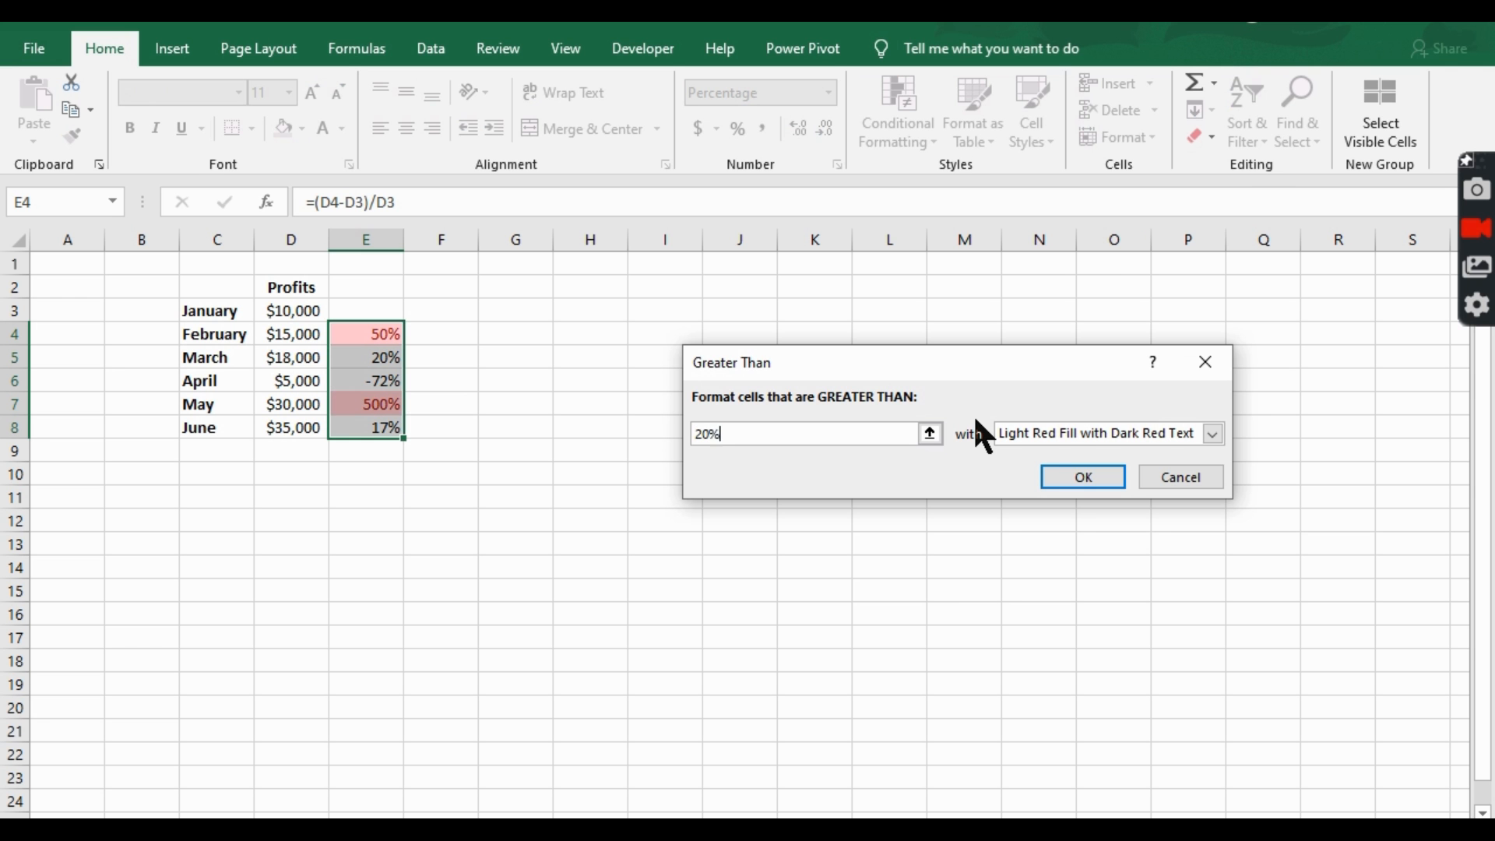
left_click(1061, 435)
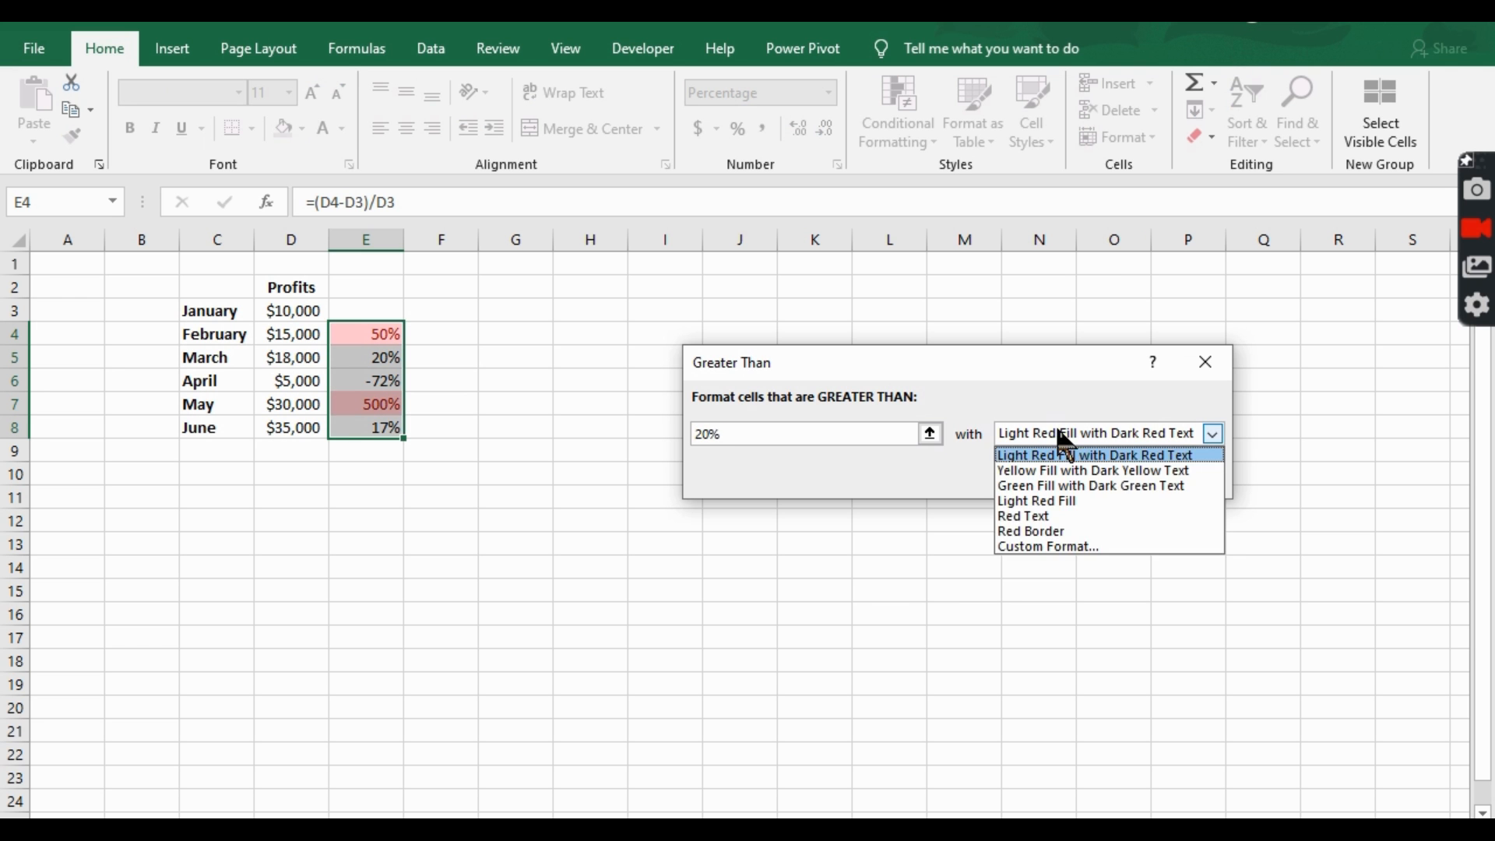
left_click(1064, 485)
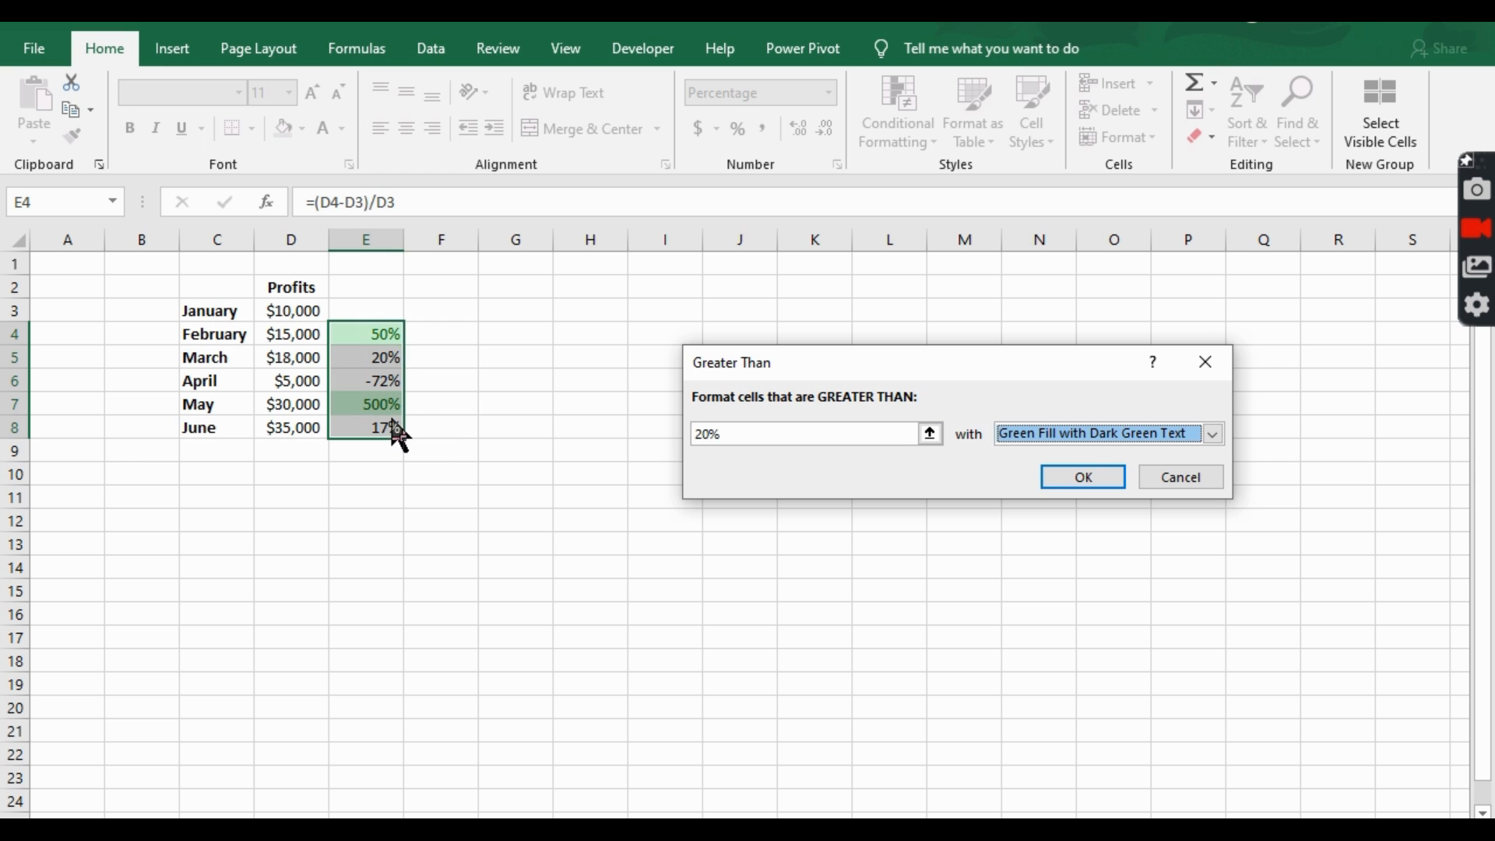
left_click(1086, 477)
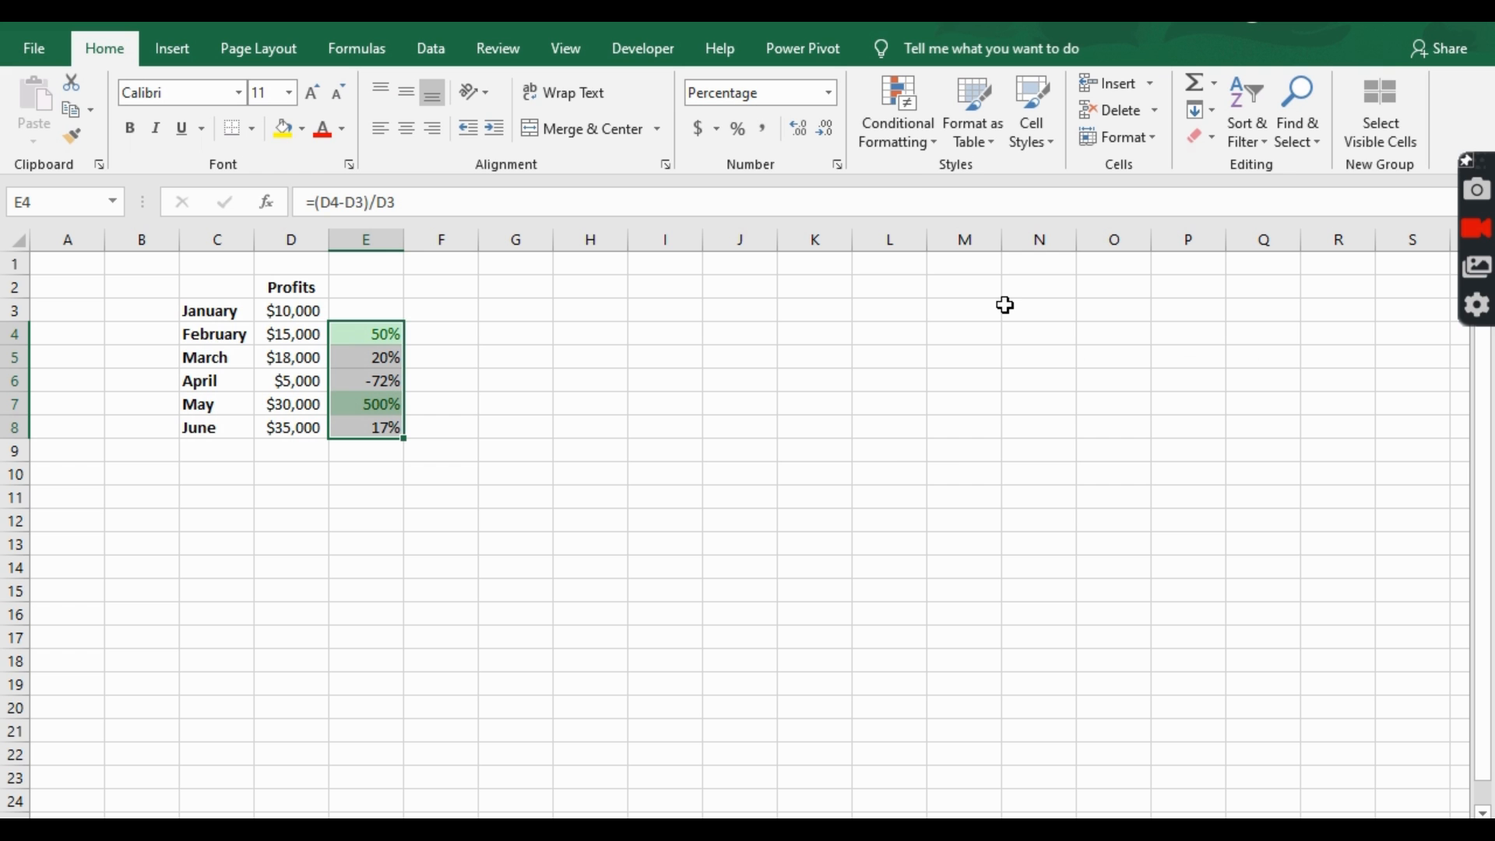
Step: Add a Less Than conditional formatting rule to E4:E8 for values below -20% with Light Red Fill with Dark Red Text
left_click(903, 134)
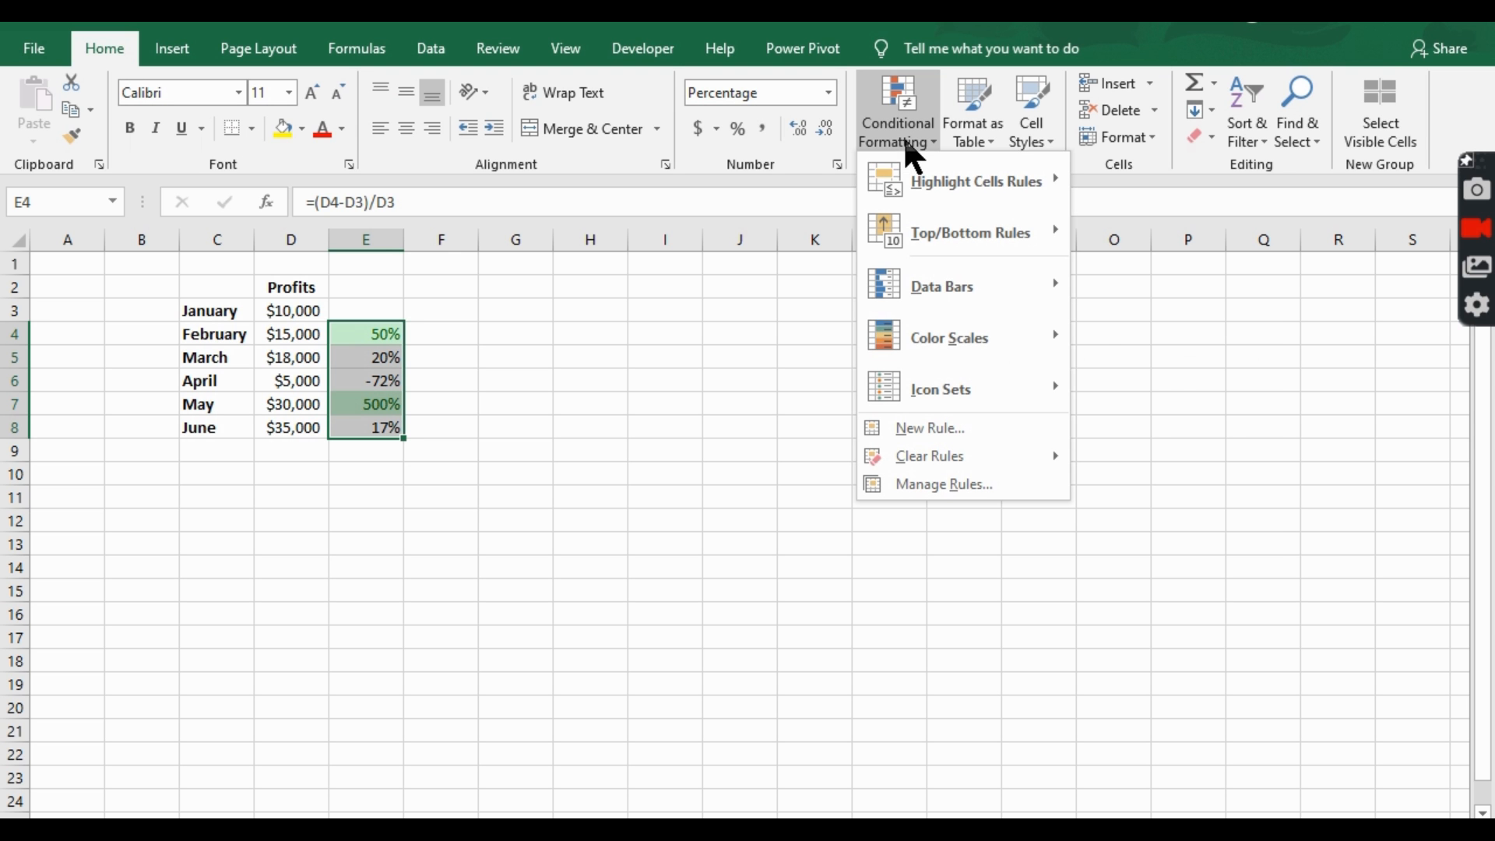
mouse_move(918, 199)
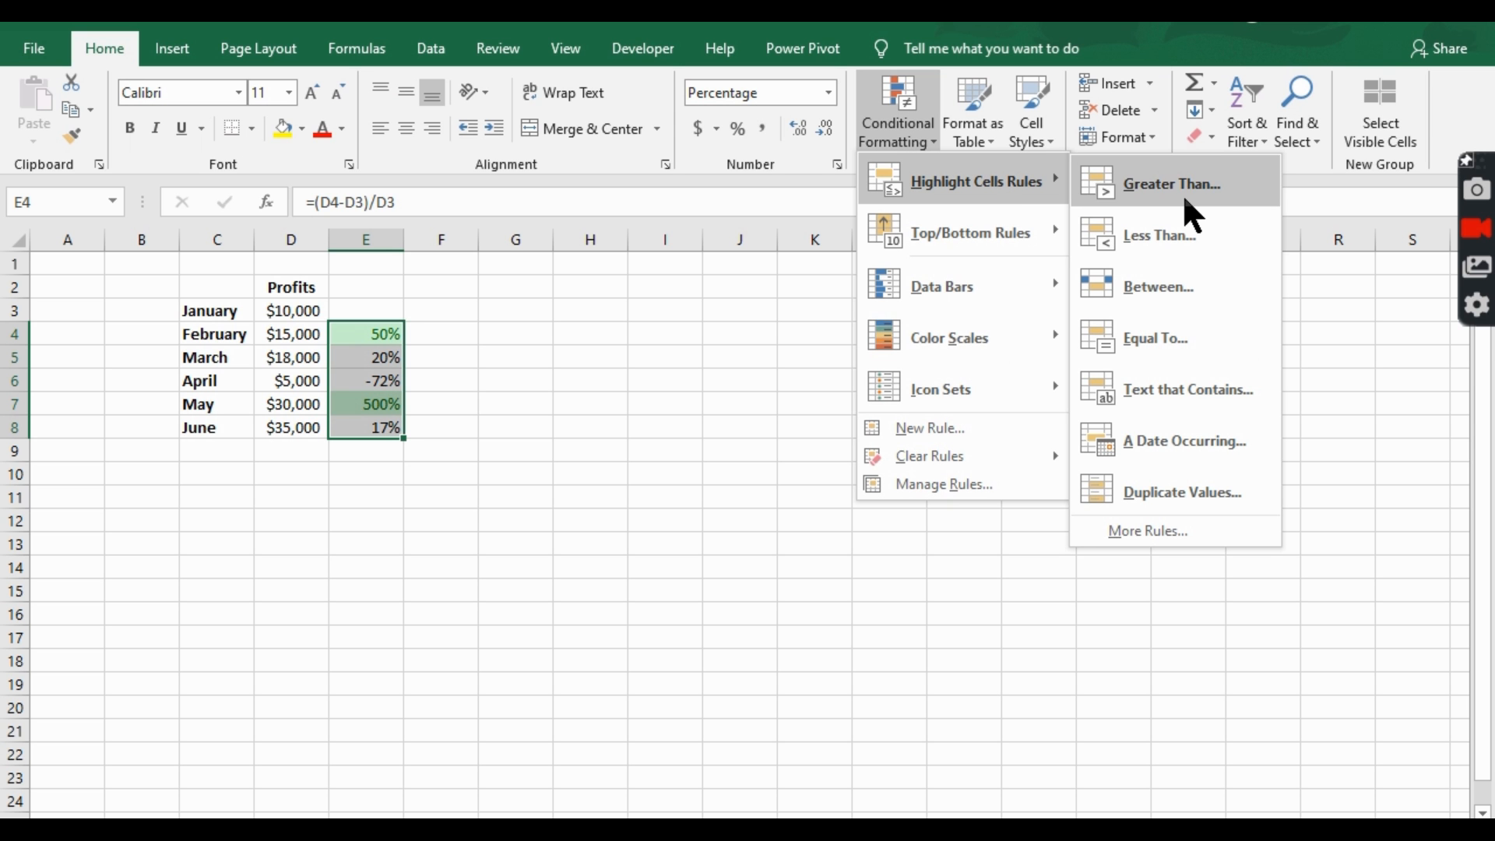
left_click(1199, 230)
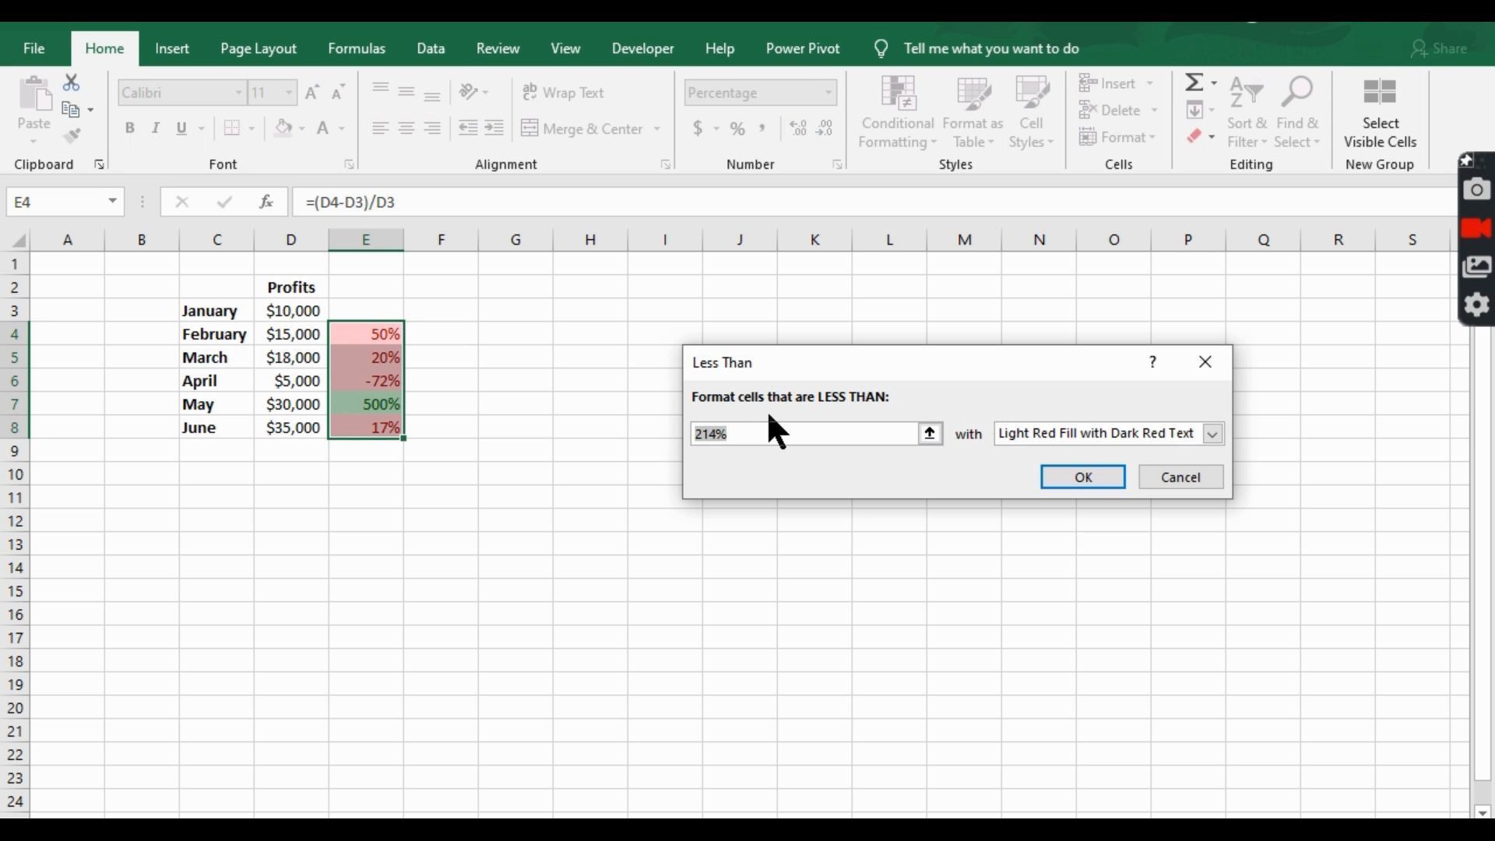
type("-2")
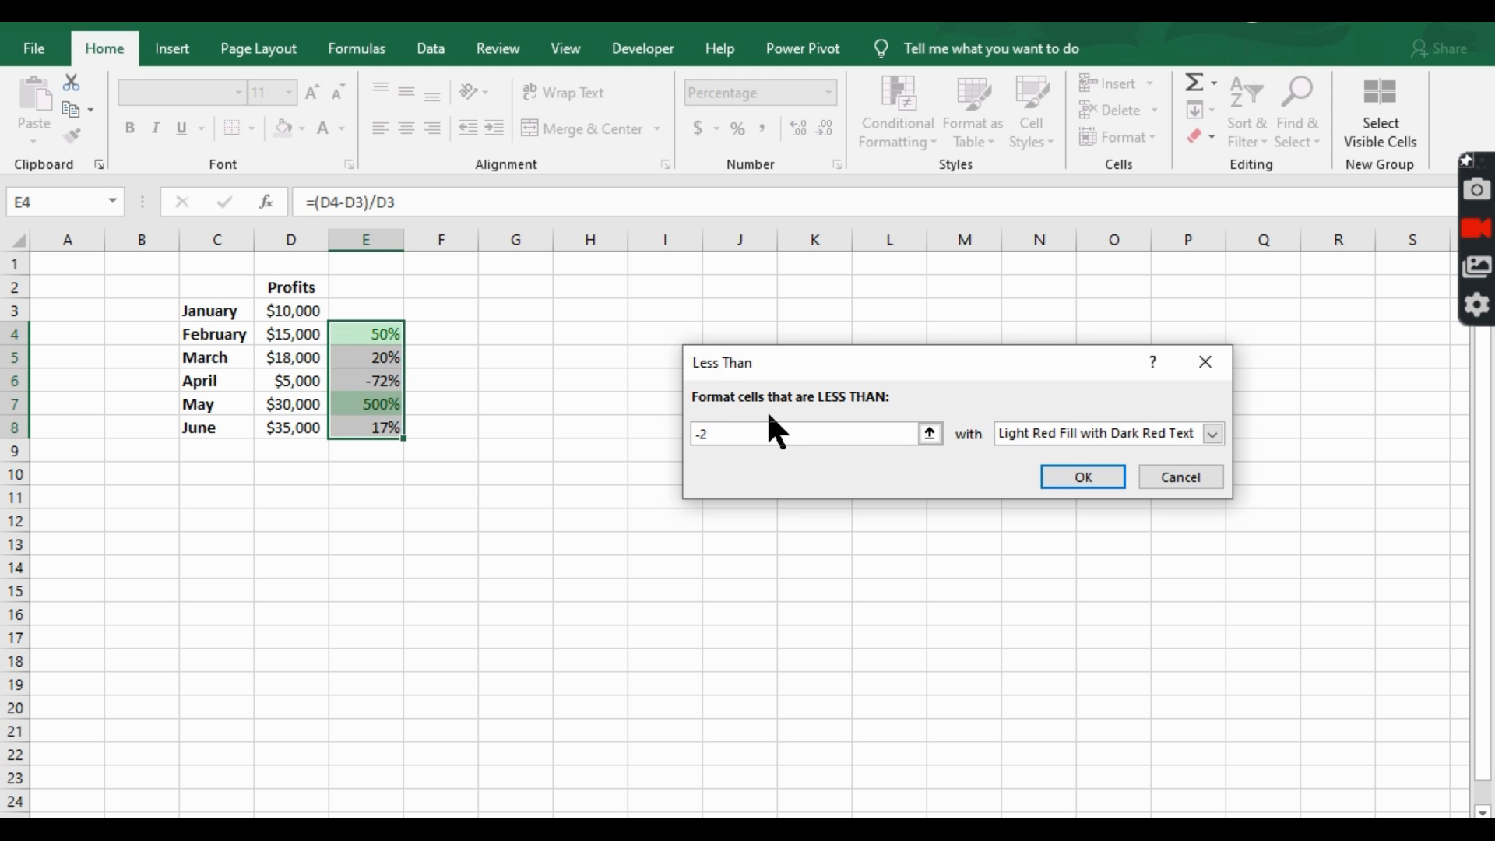
type("0%")
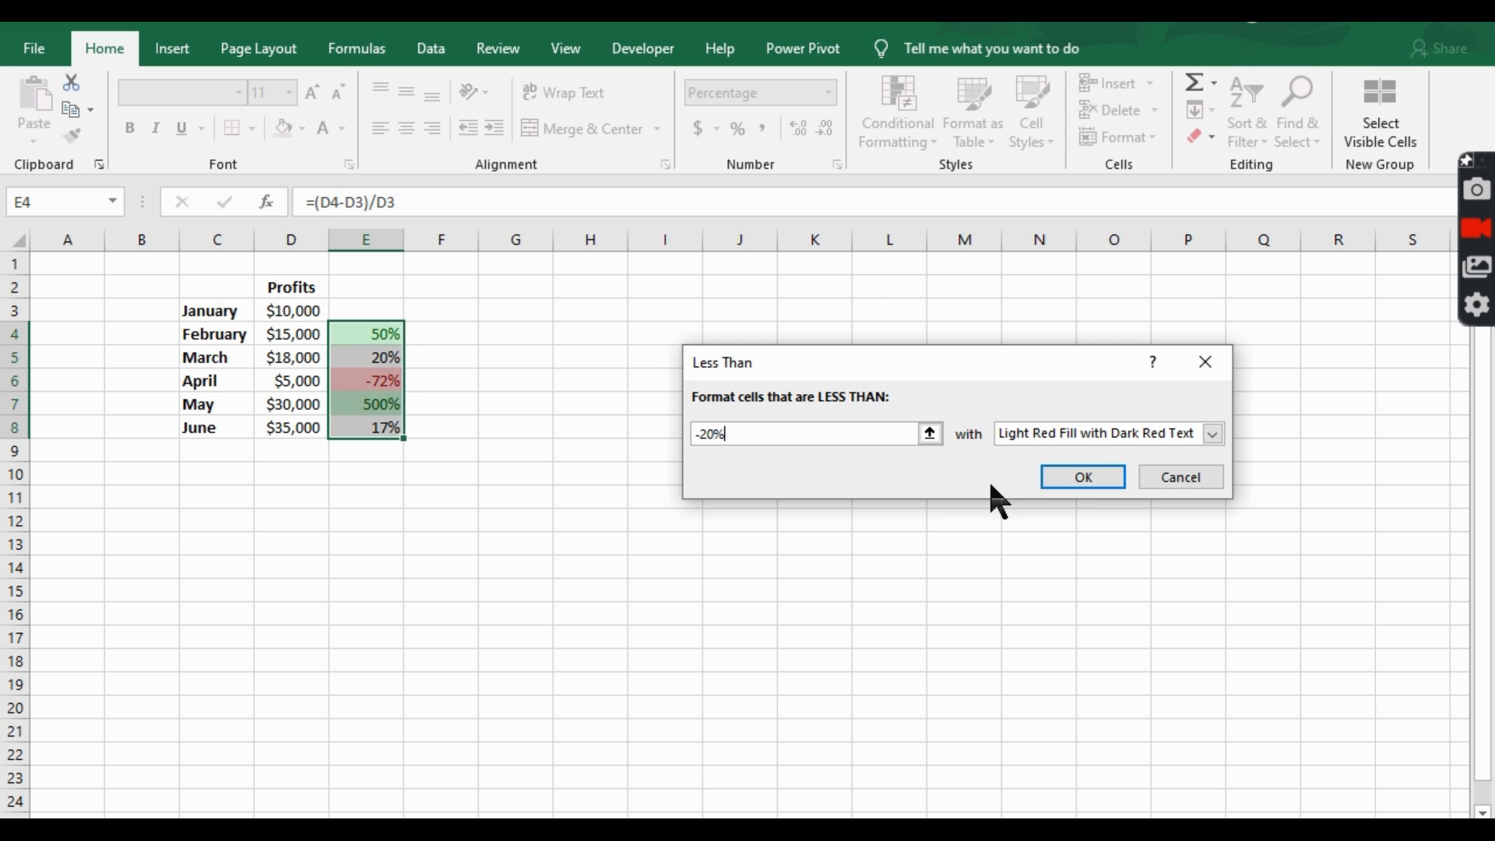
left_click(1081, 478)
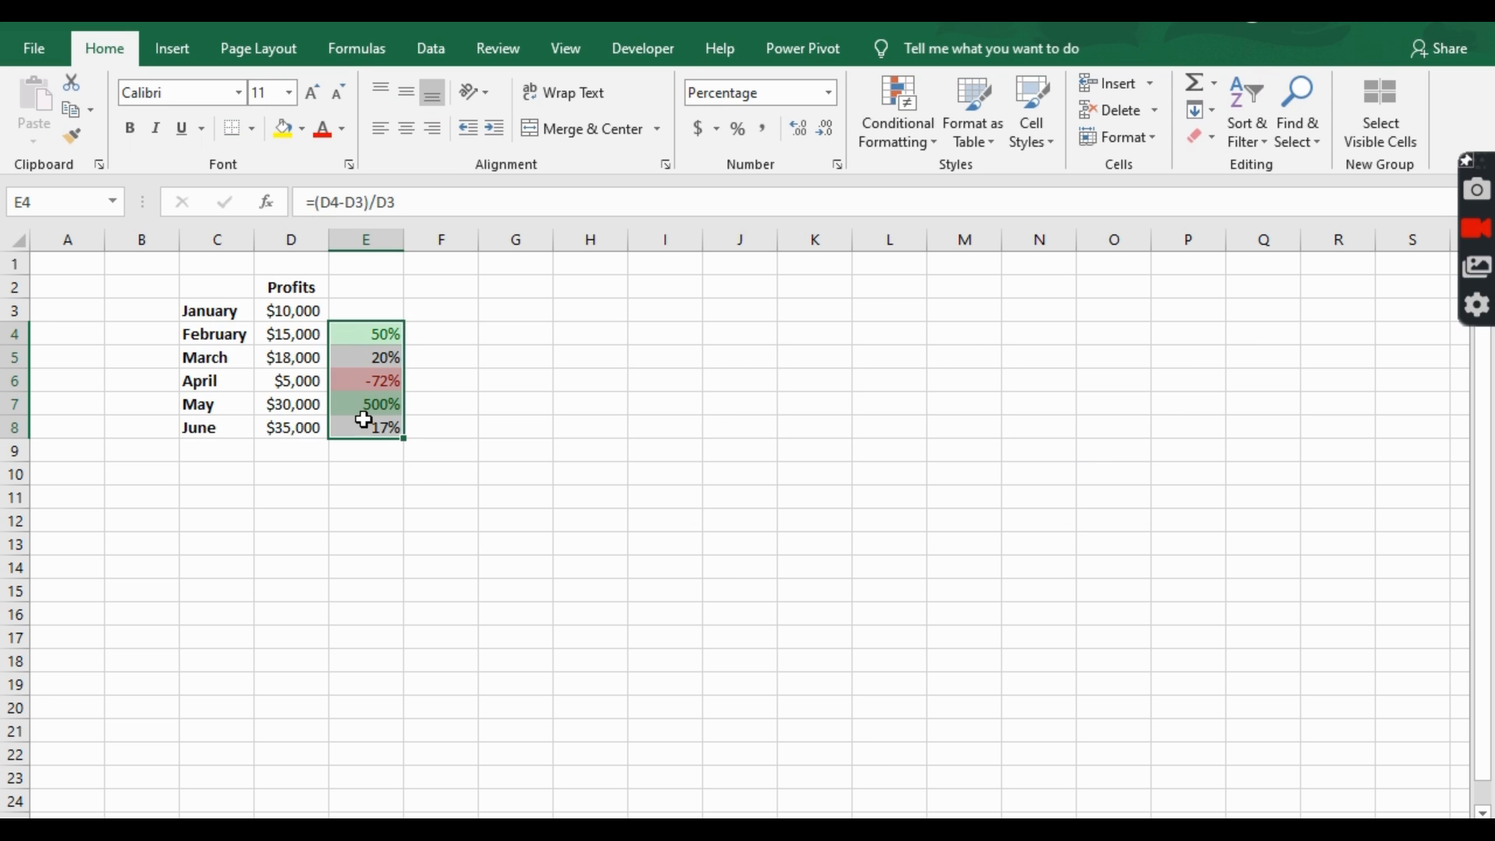
Step: Add a Between conditional formatting rule to E4:E8 for -20% to 20% with Yellow Fill with Dark Yellow Text
left_click(917, 134)
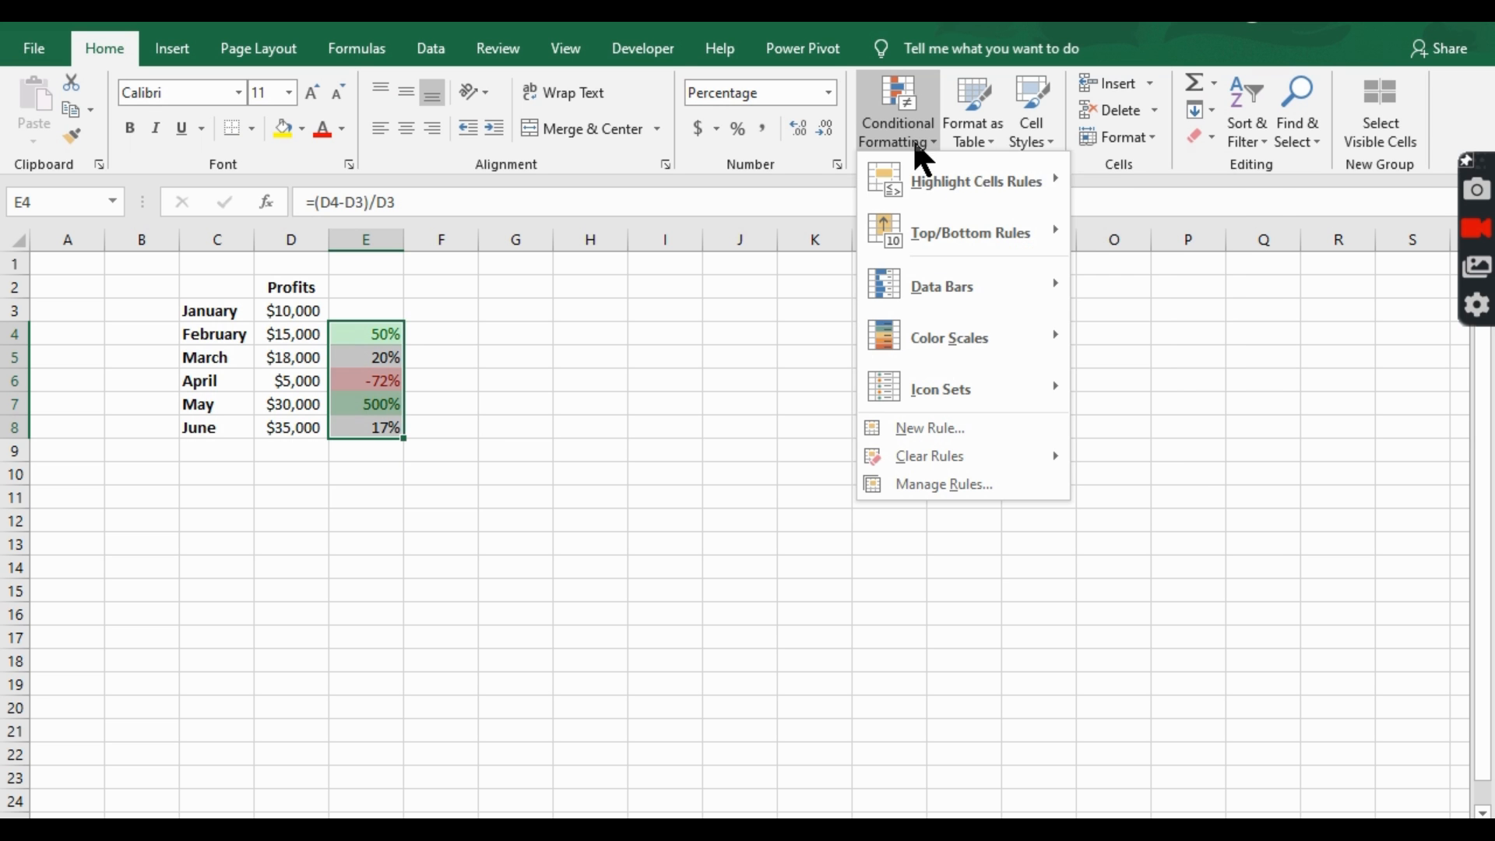
mouse_move(934, 180)
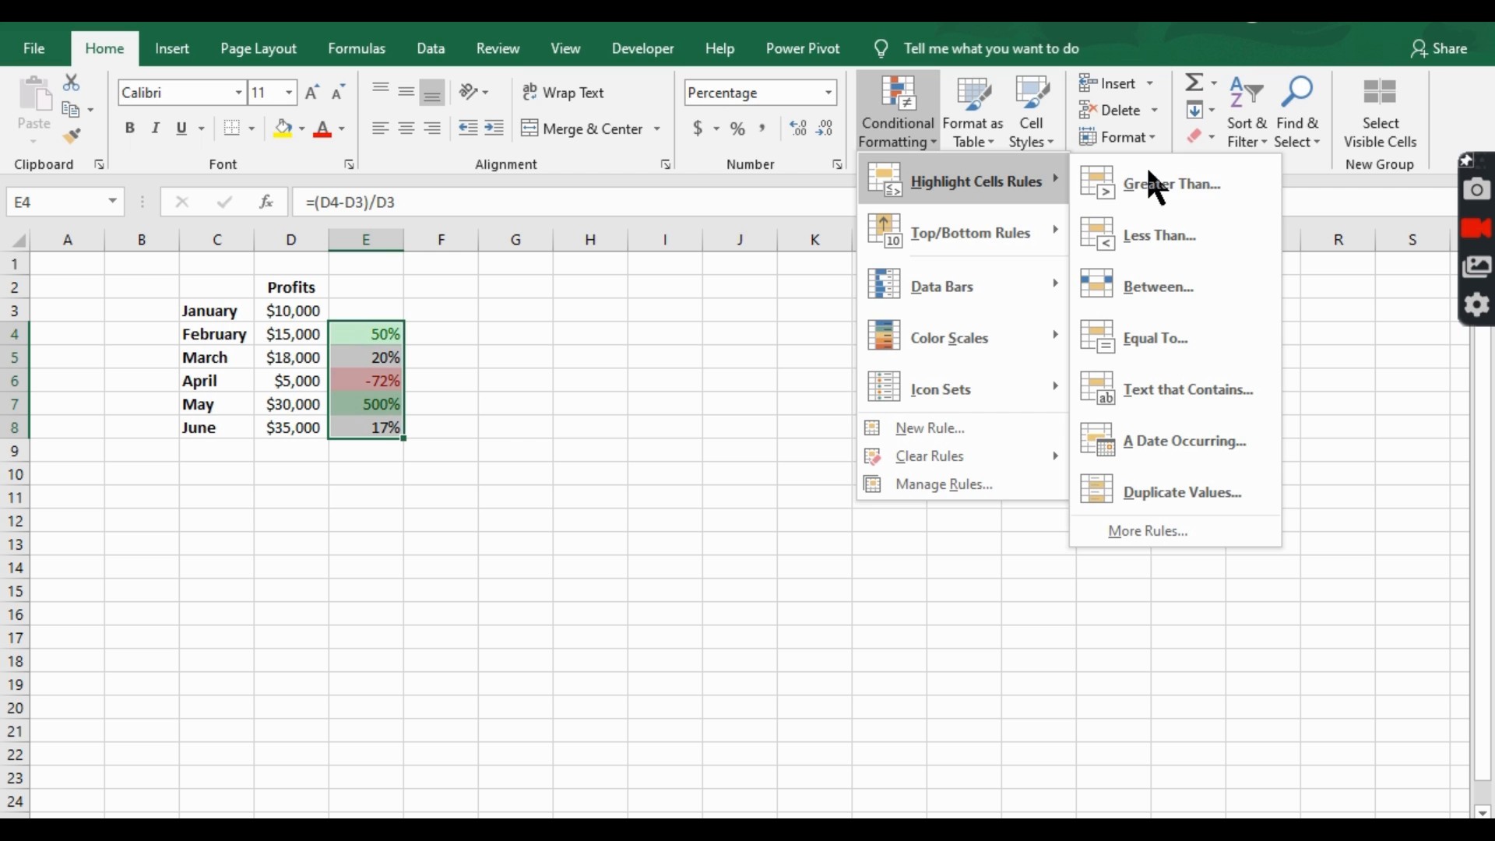
left_click(1194, 283)
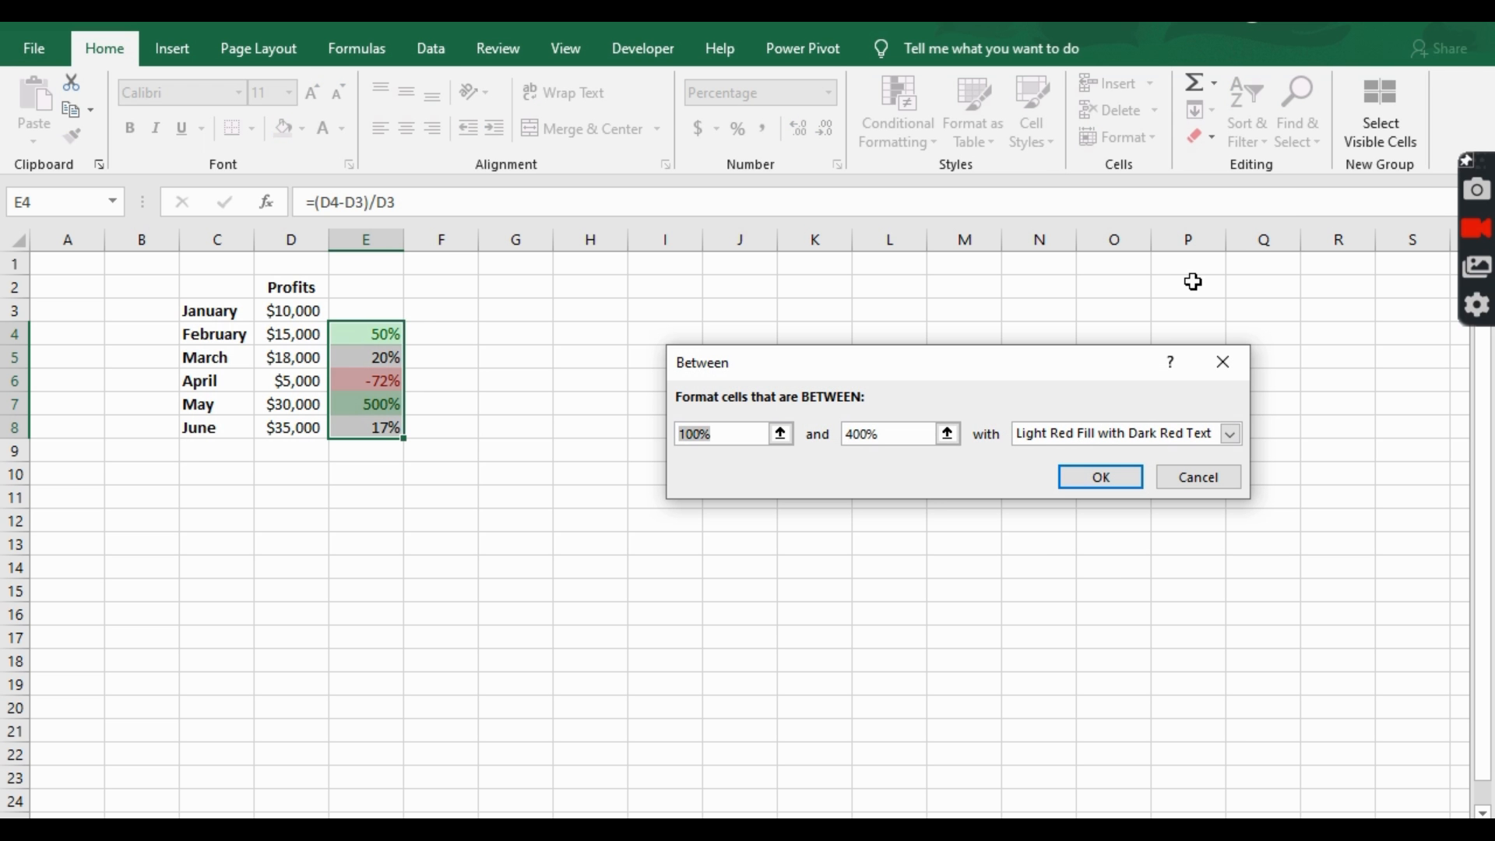
type("-20%")
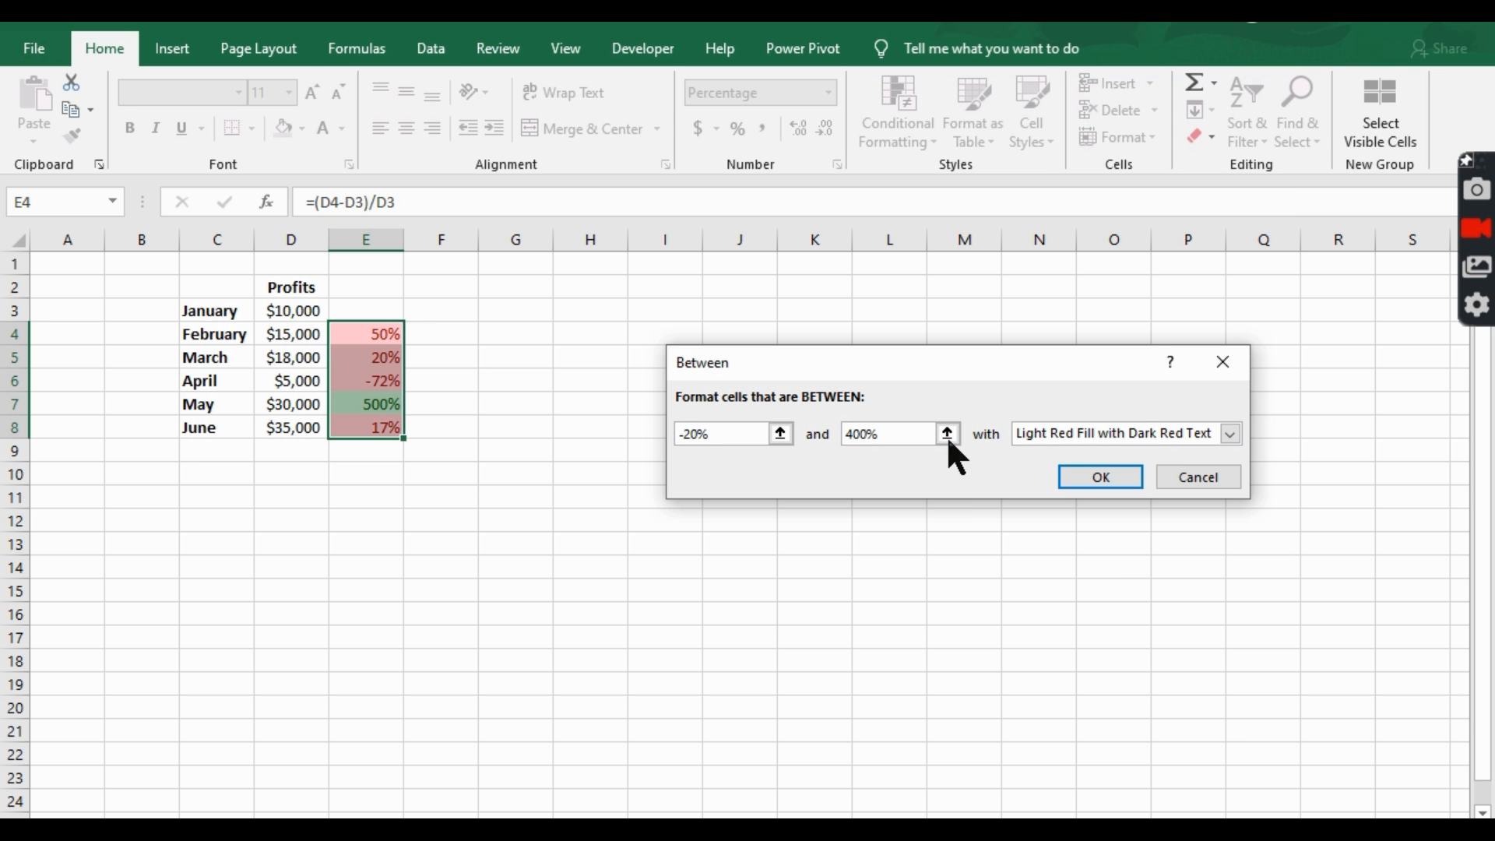
key("Tab")
type("20%")
left_click(1136, 434)
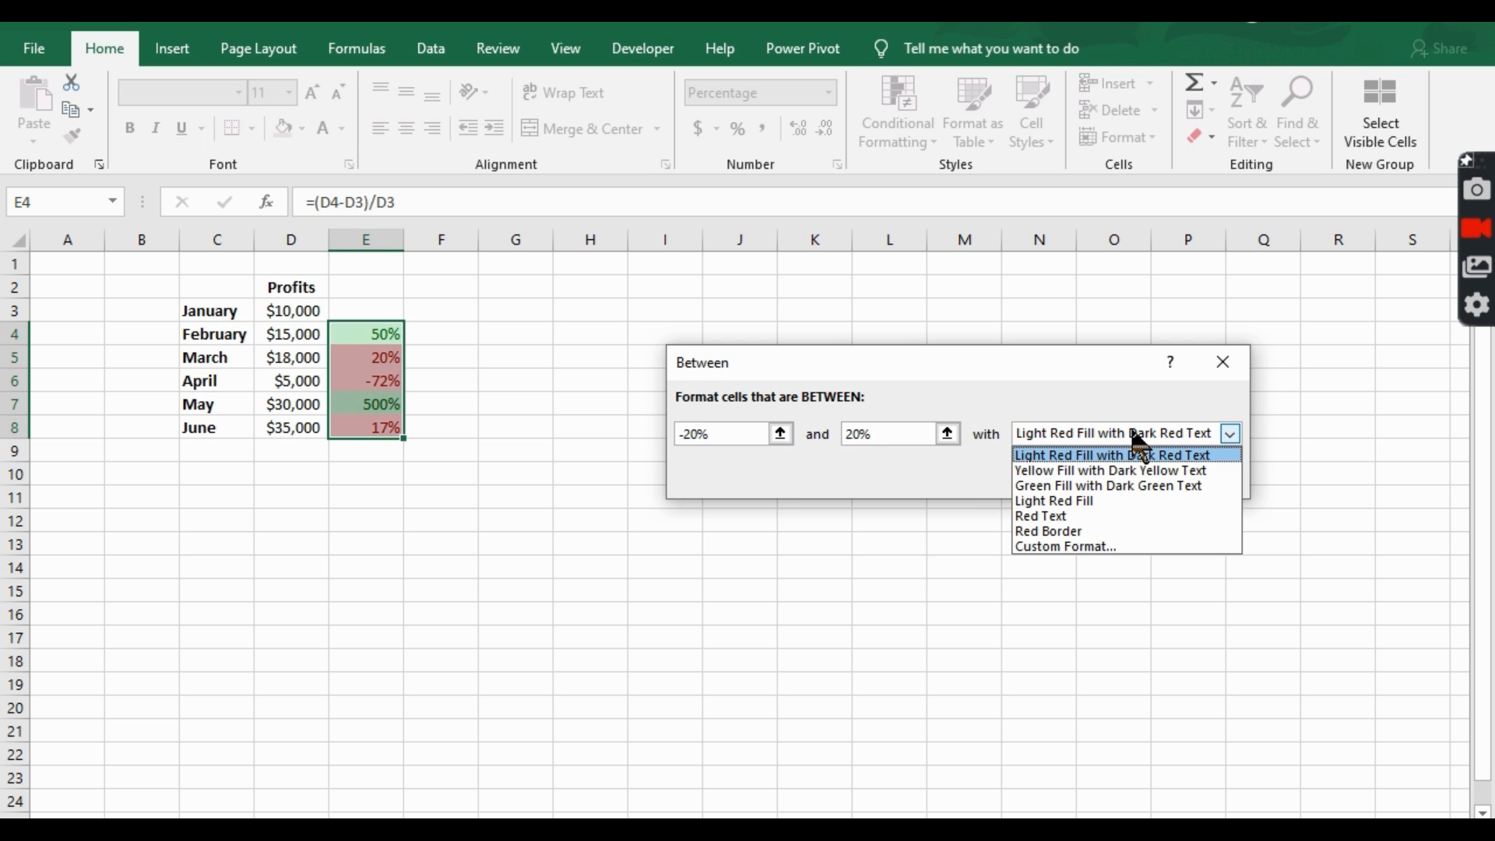
left_click(1136, 472)
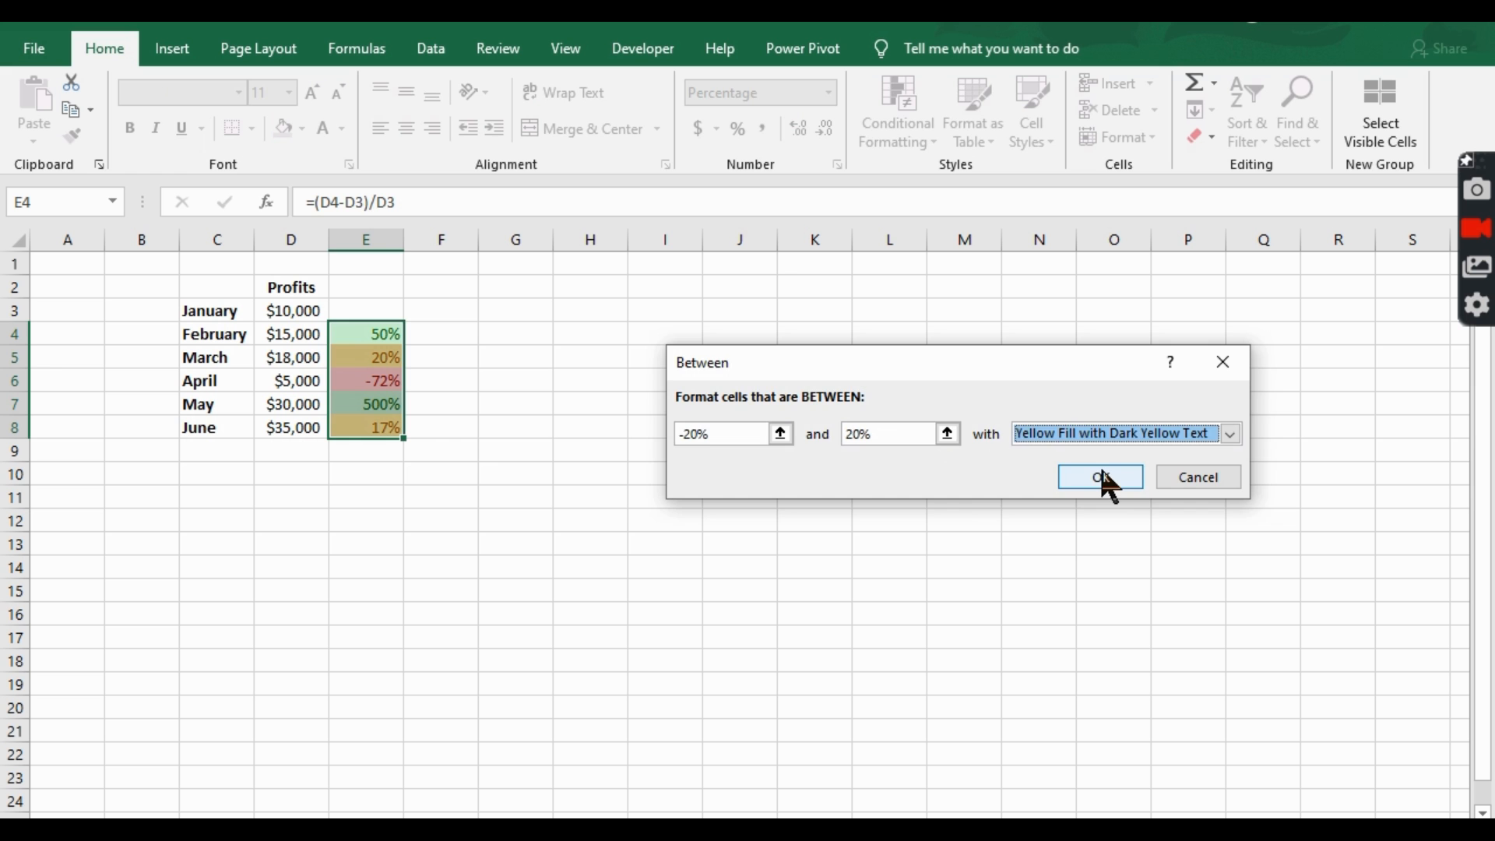
left_click(1103, 479)
left_click(442, 425)
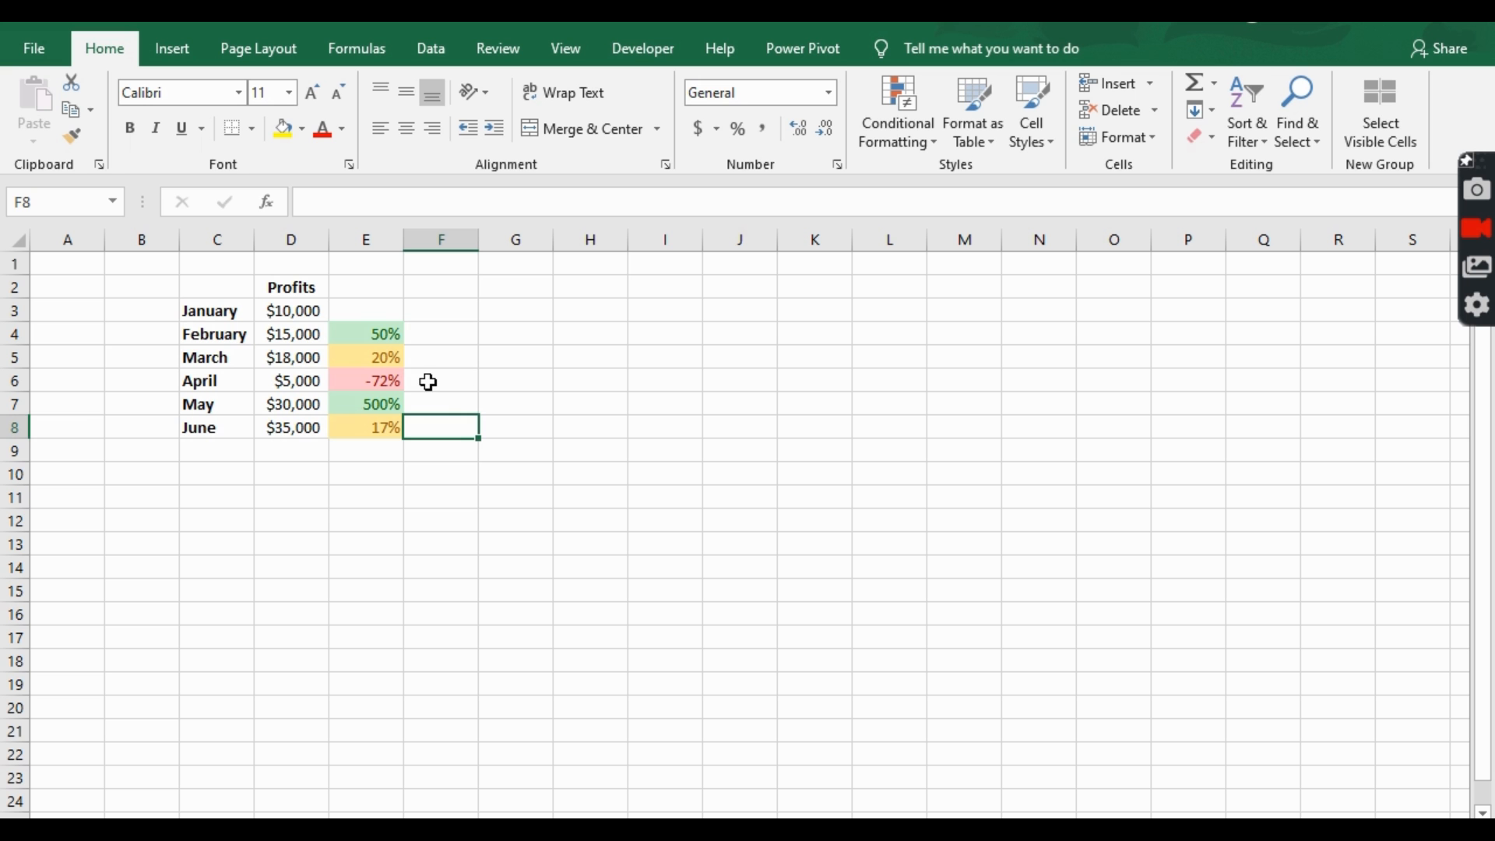
Step: Change February's profit in D4 to 20,000 and March's profit in D5 to 15000
left_click(298, 337)
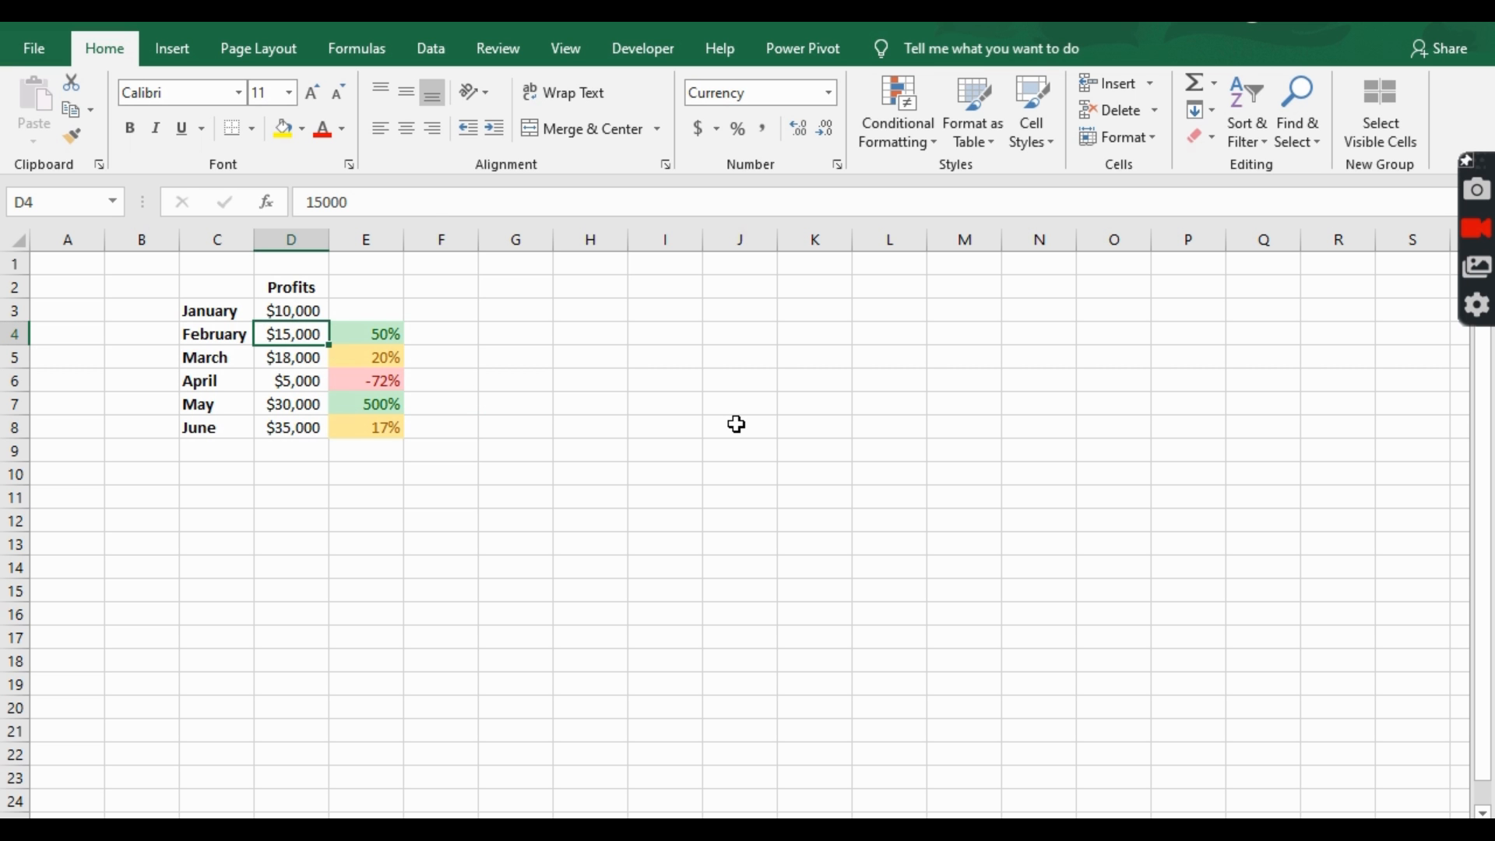
type("20,000")
key("Return")
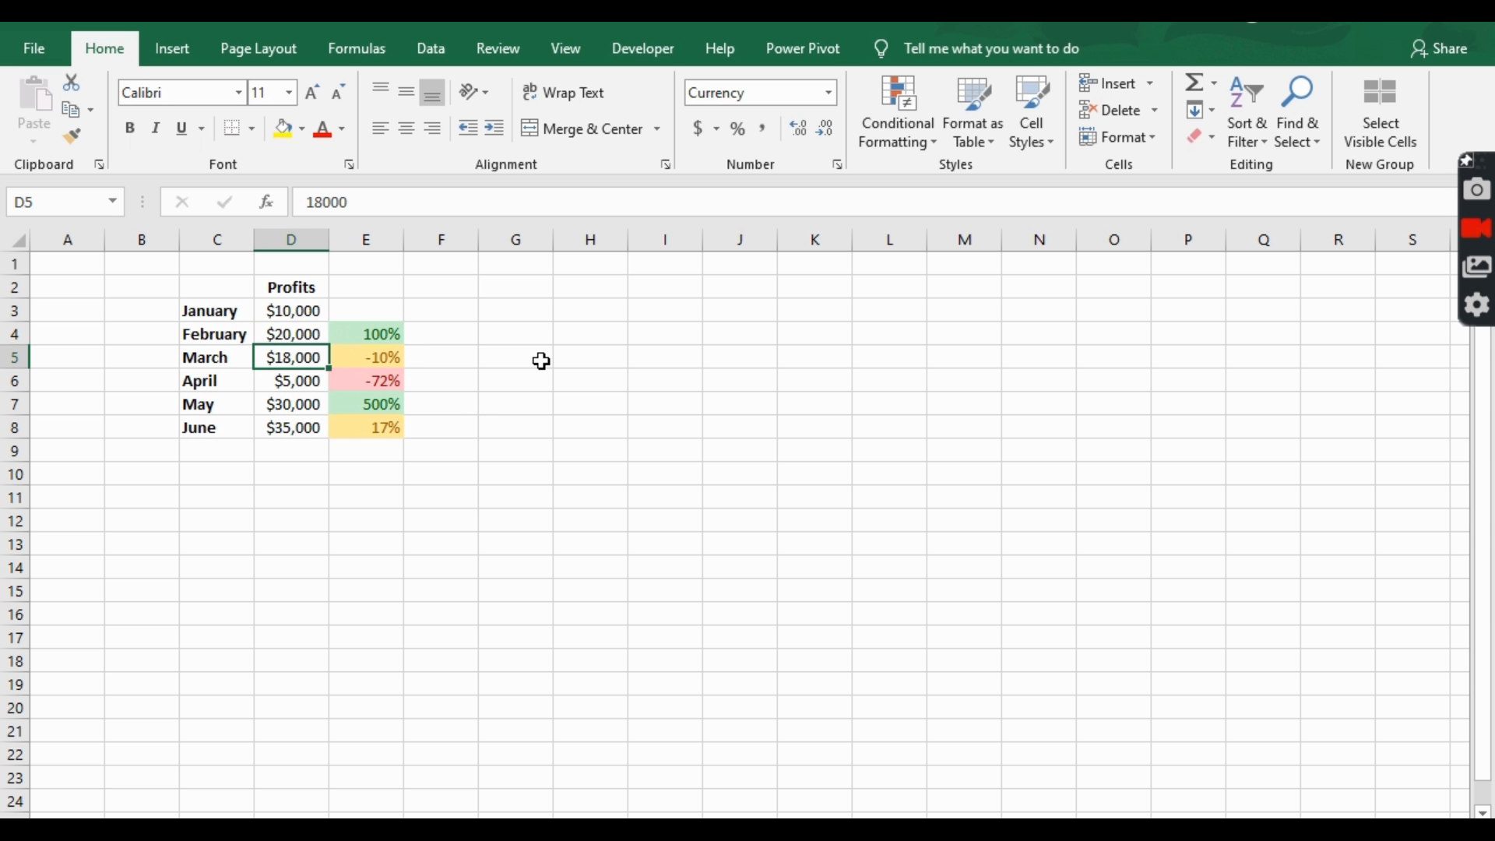
type("15000")
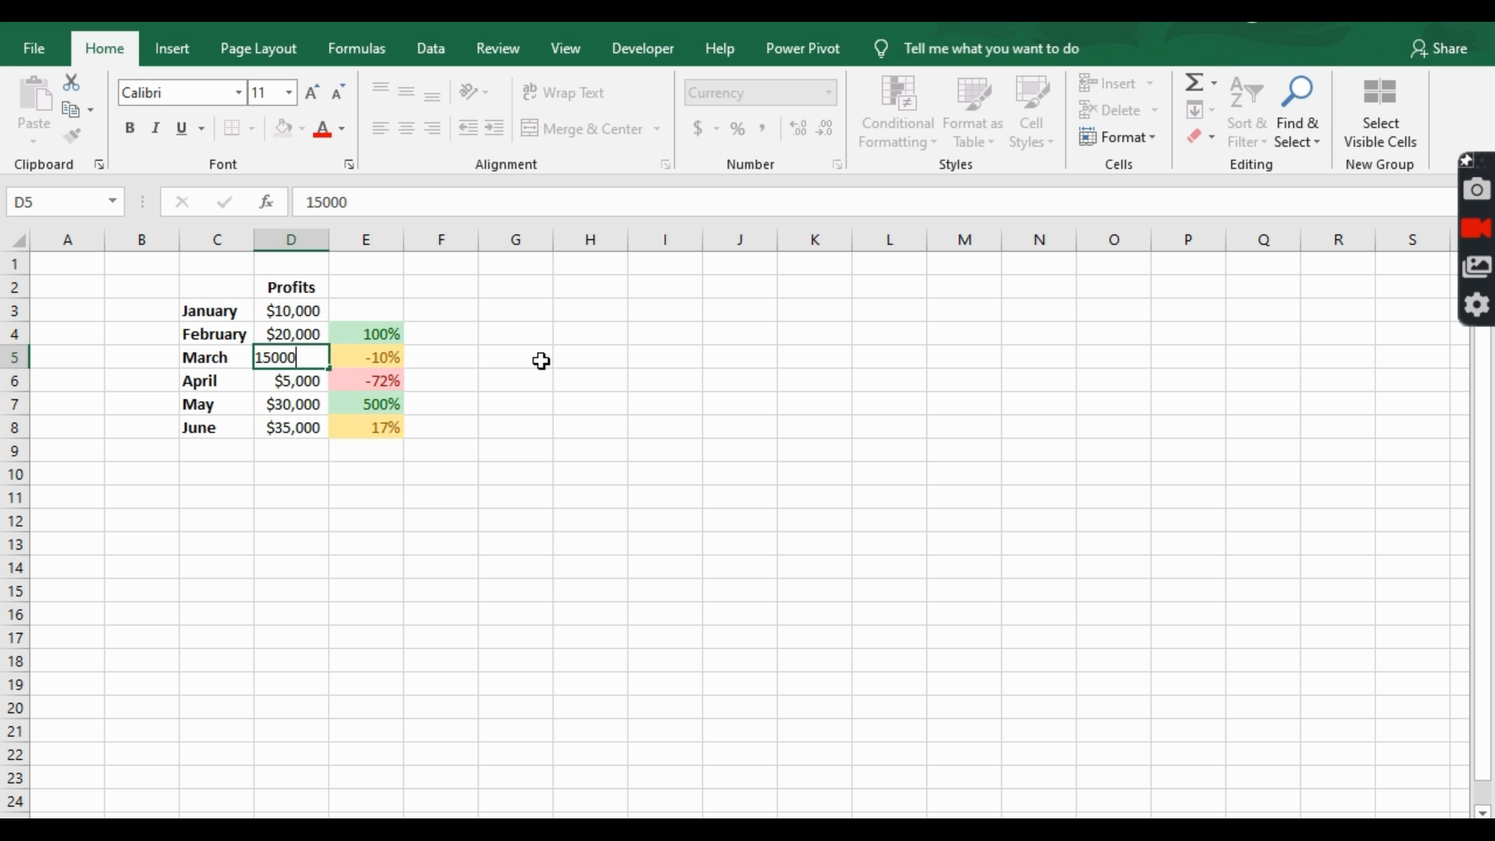
key("Return")
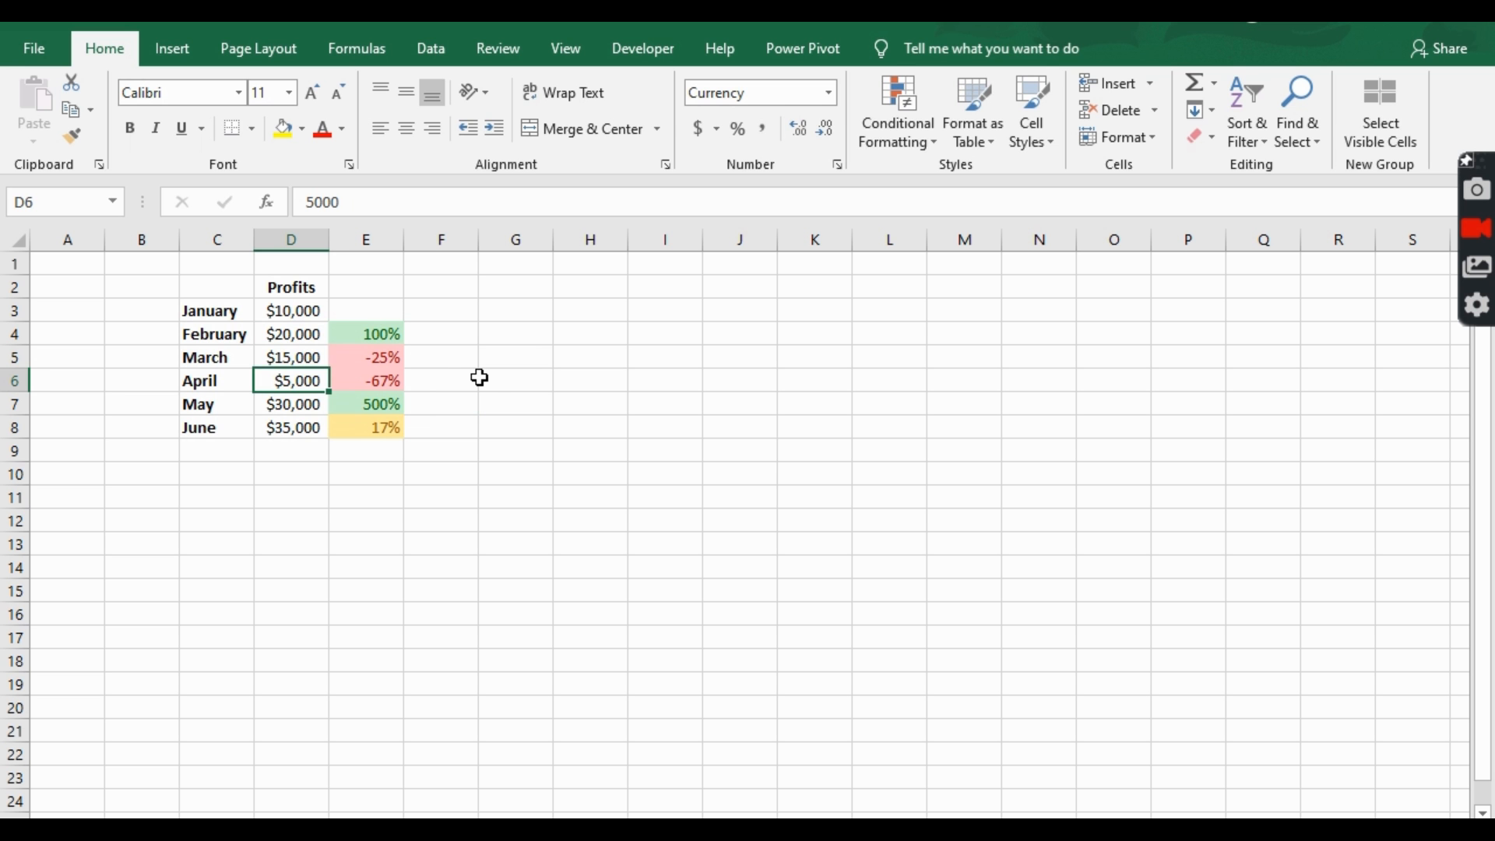
Step: Set April's profit in D6 to 10000 and revise it to 12000
type("10000")
key("Return")
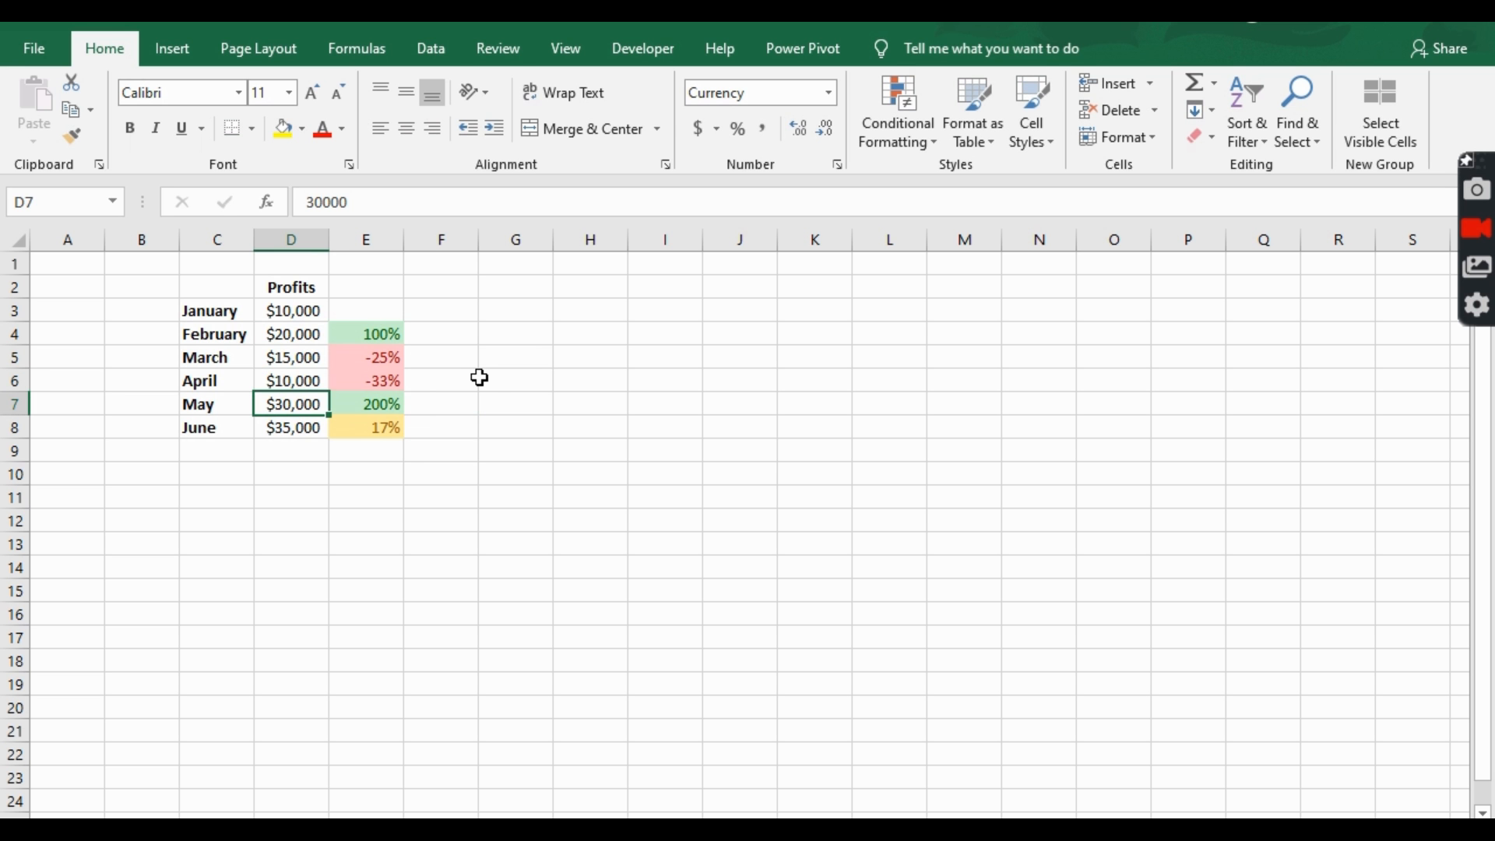
key("Up")
type("12000")
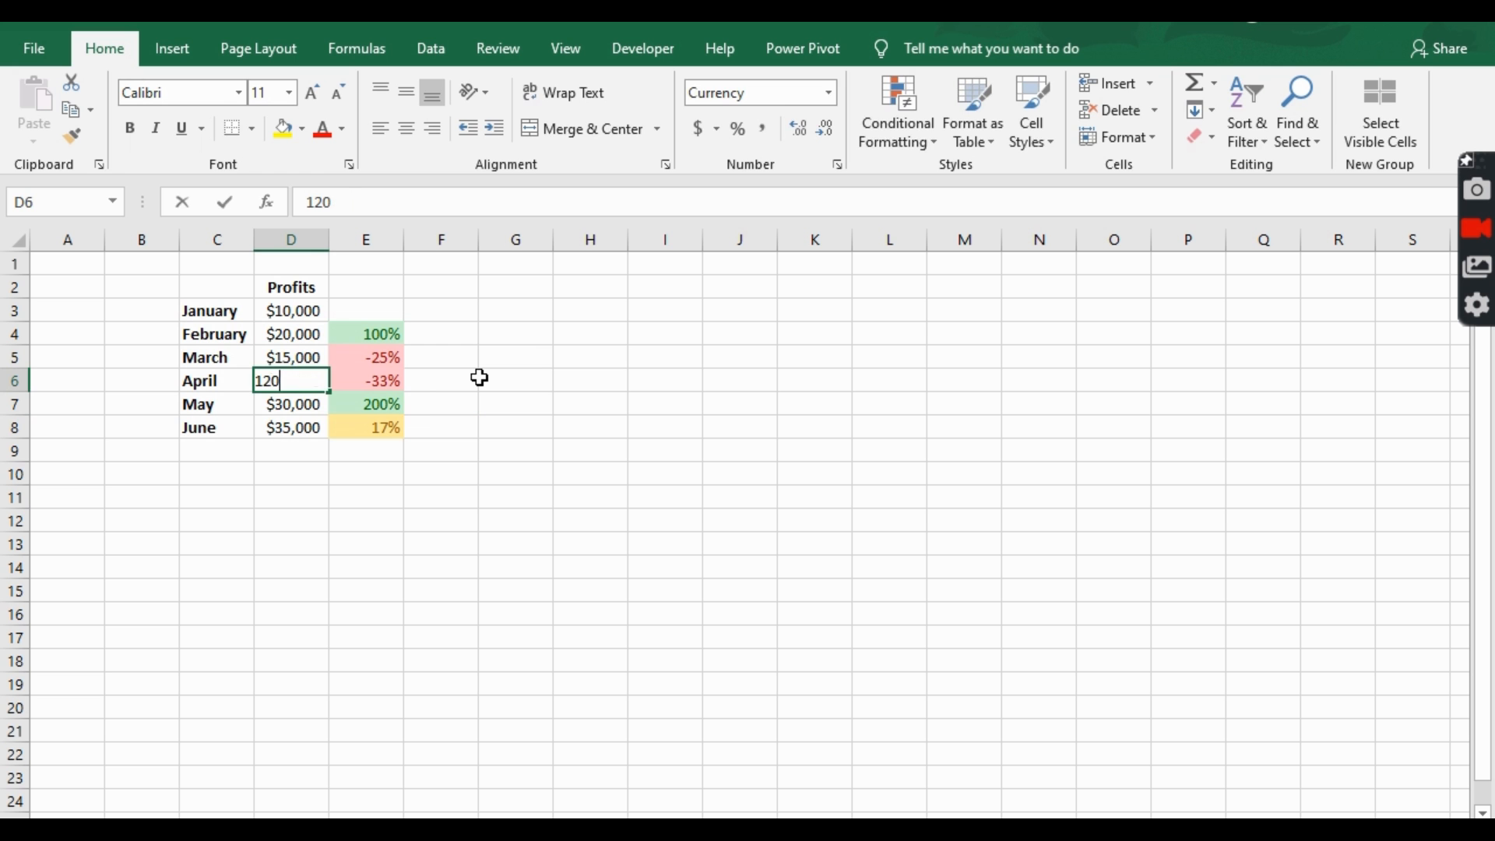
key("Return")
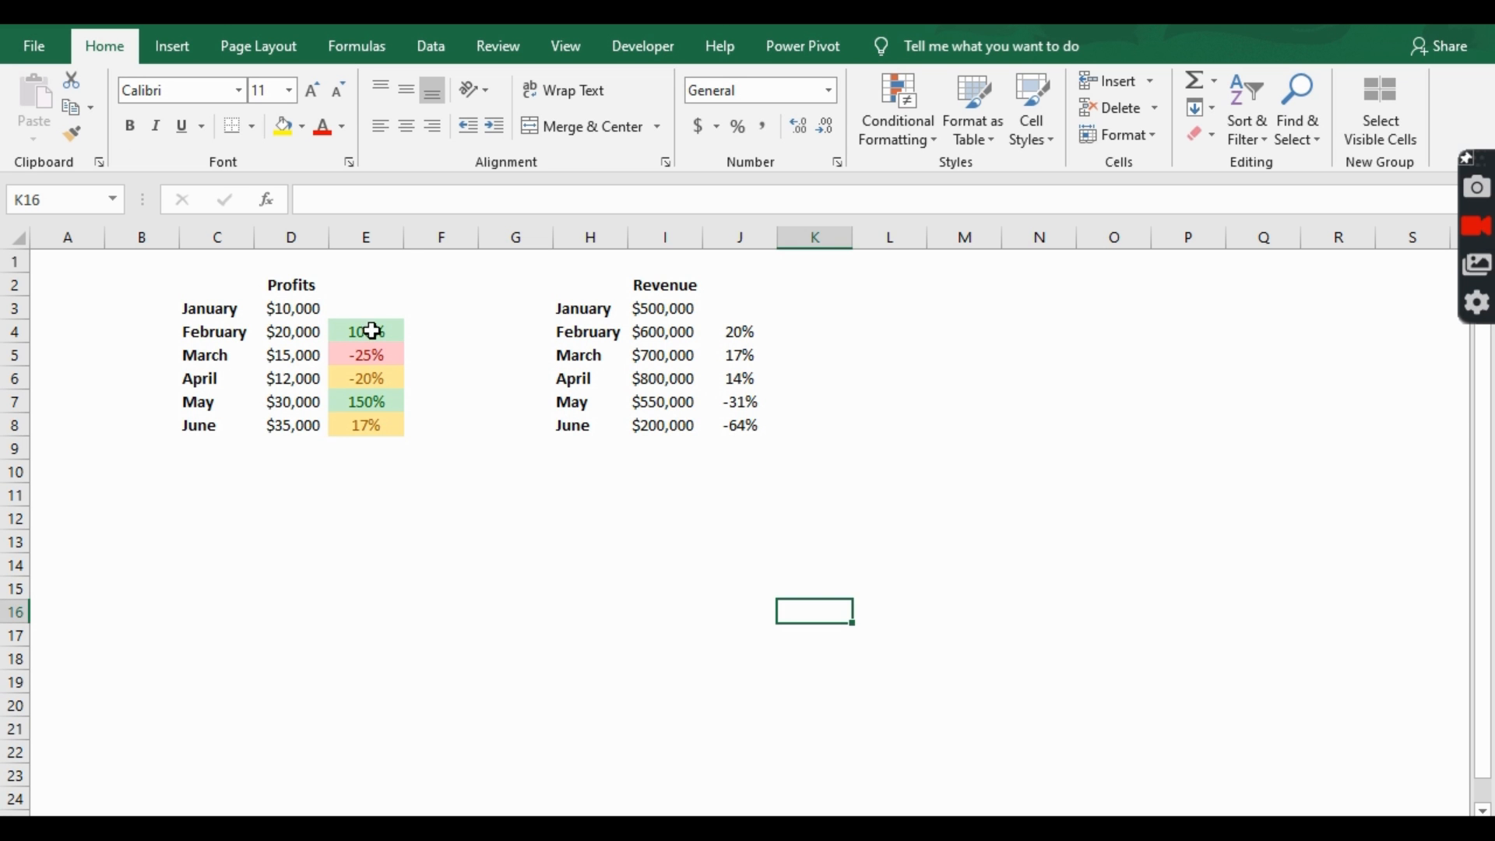
left_click_drag(367, 333, 366, 425)
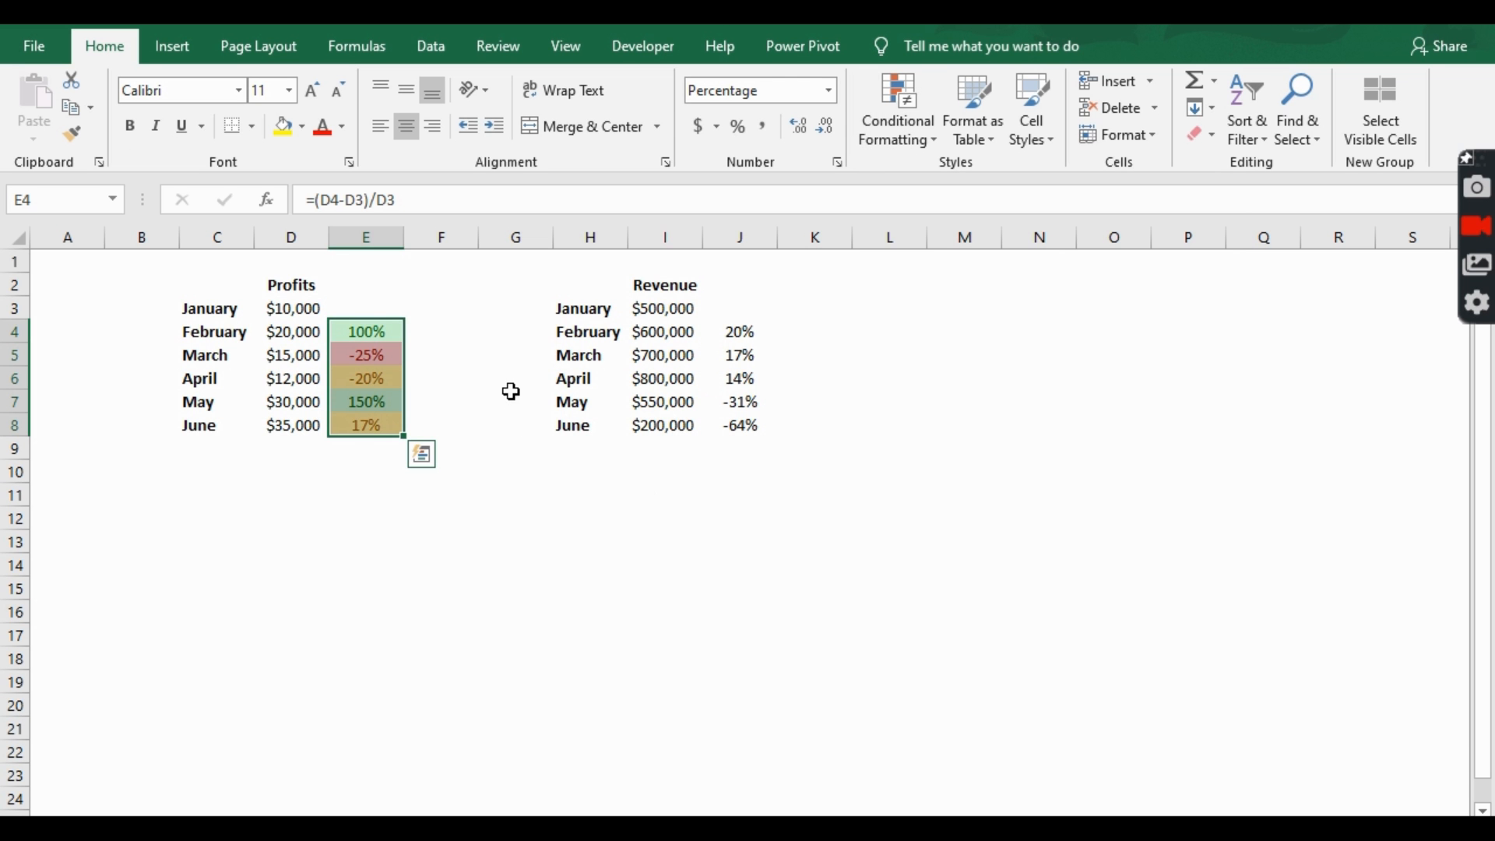
left_click(728, 330)
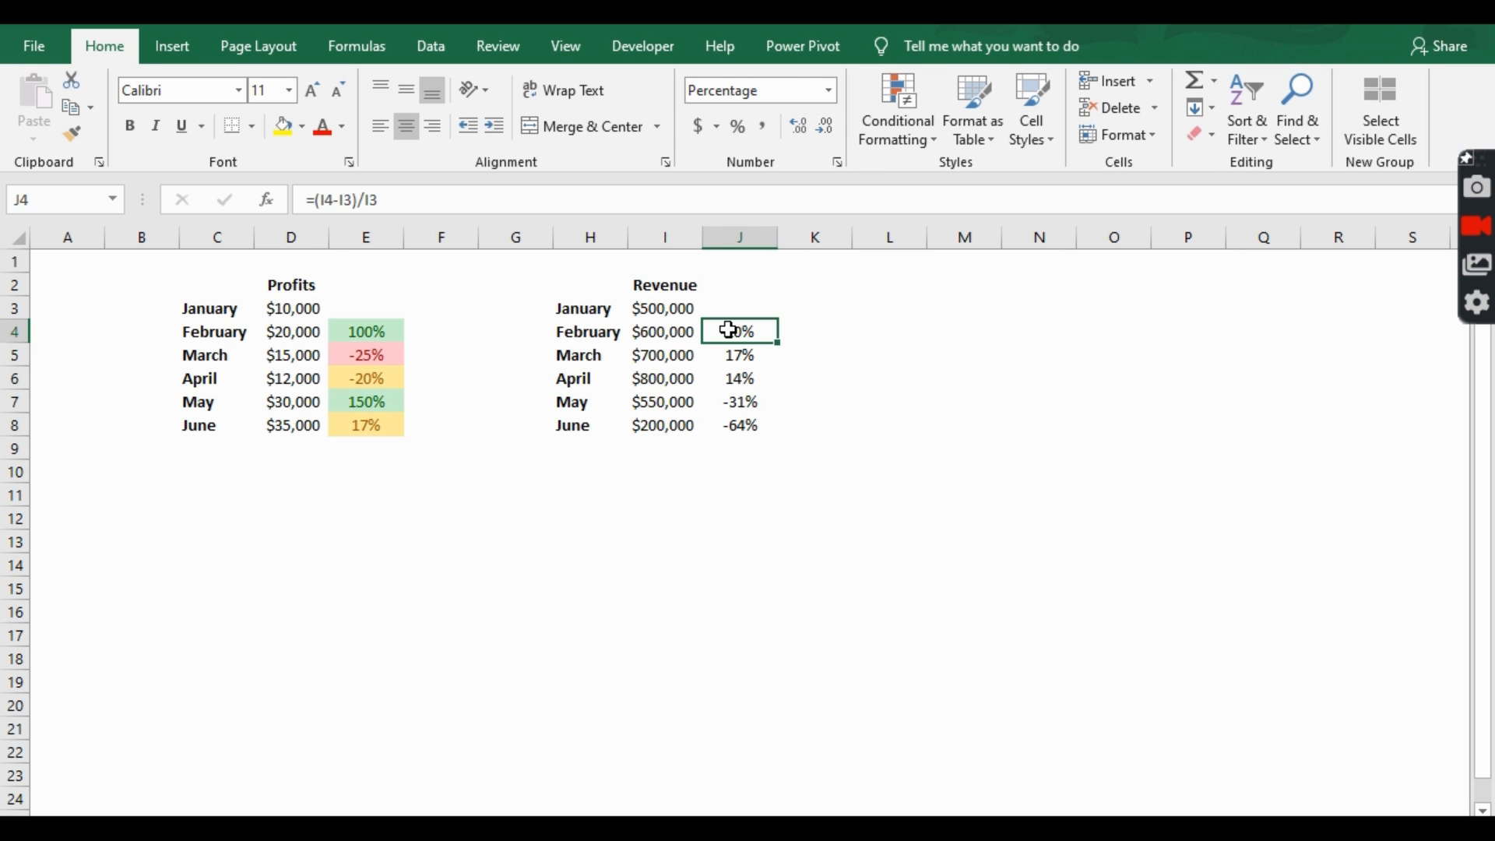
left_click_drag(741, 327, 747, 423)
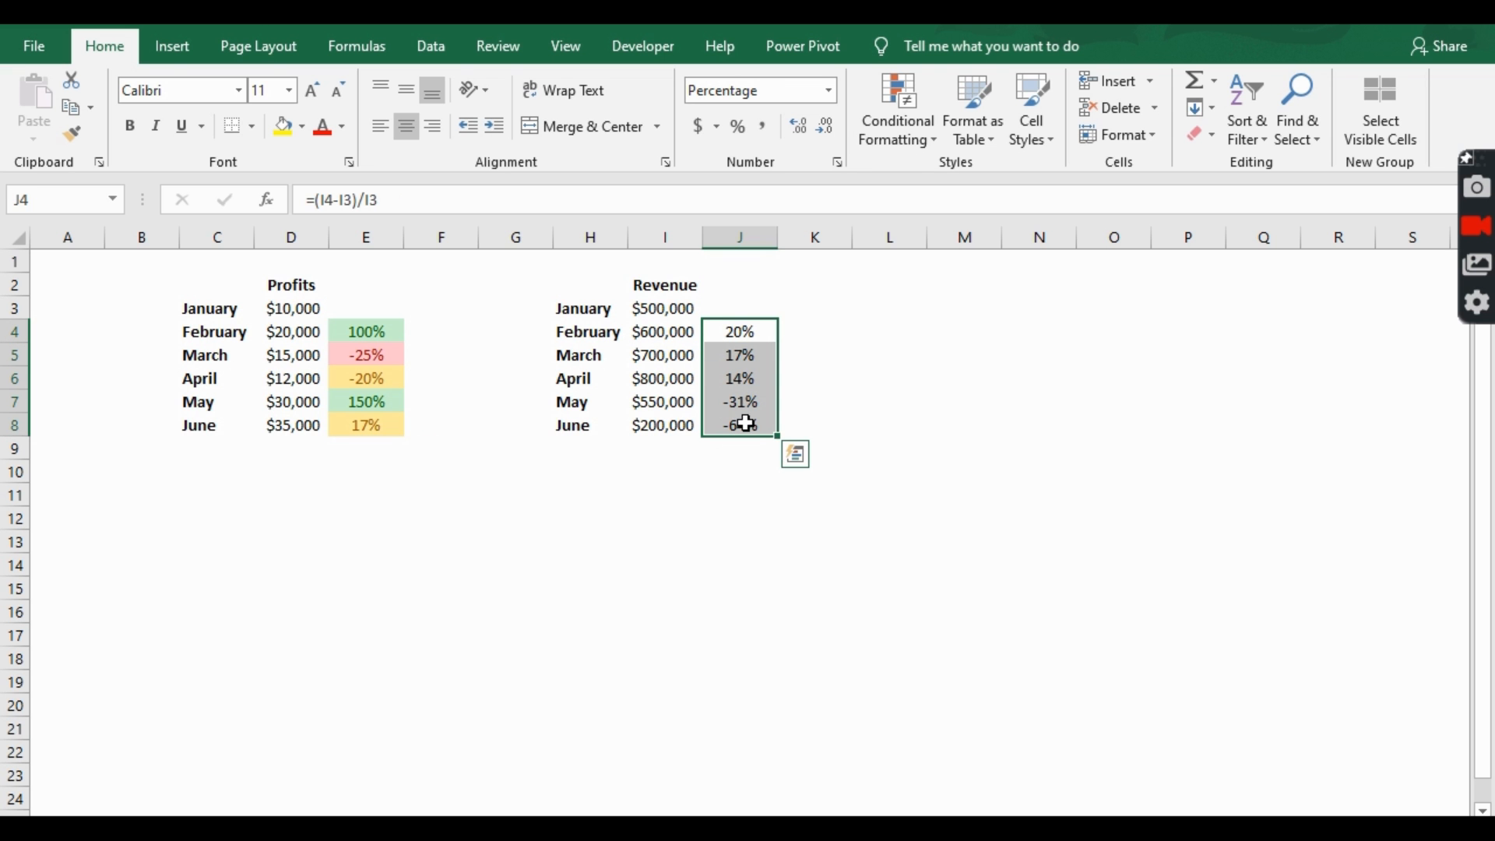
left_click(516, 354)
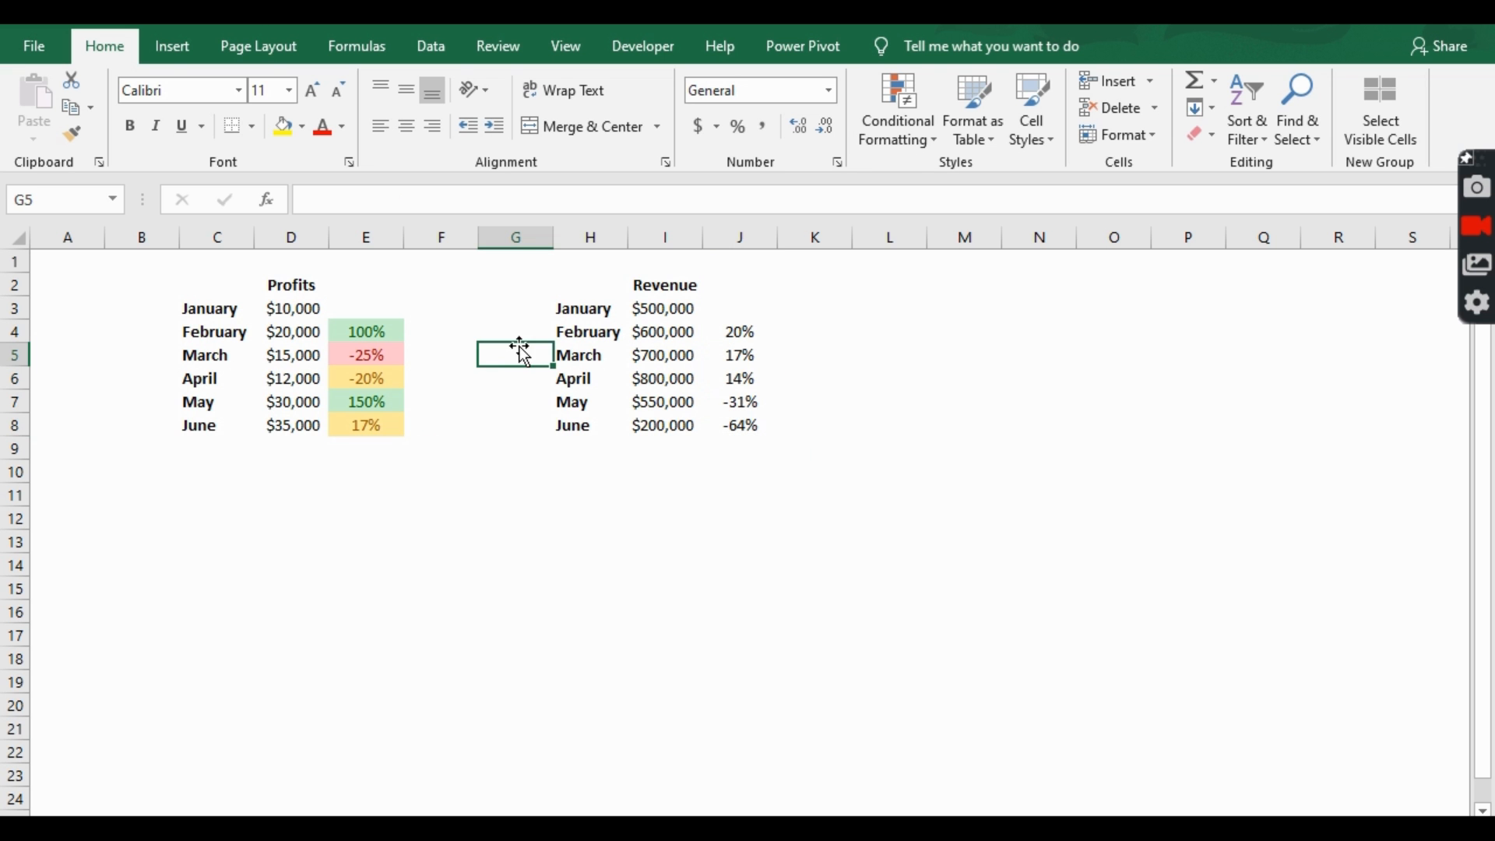
Step: Copy the conditional formatting from February's profit change in E4 onto the revenue changes in J4:J8 with Format Painter
left_click(366, 333)
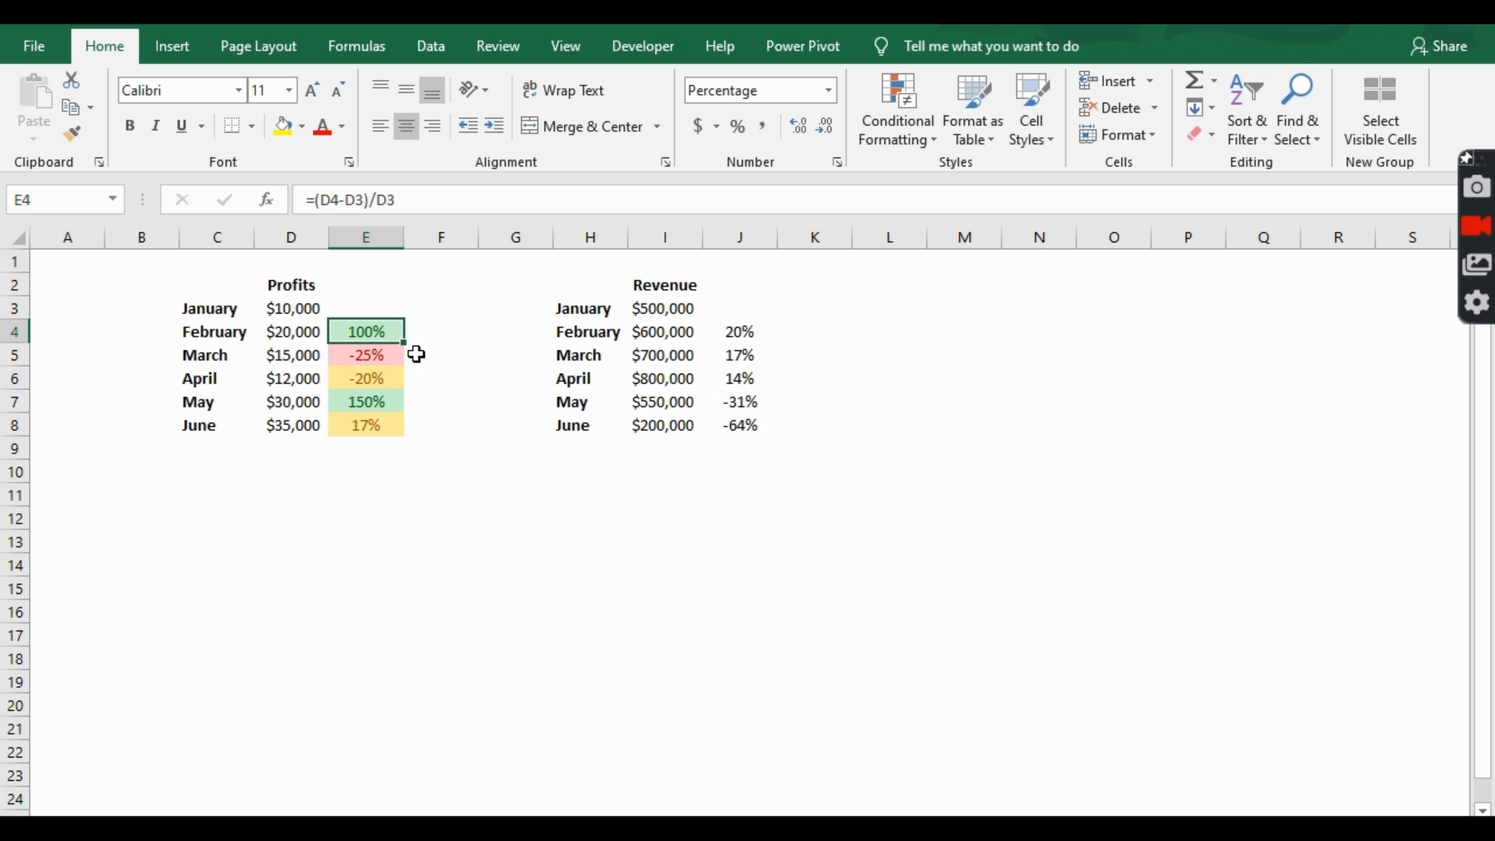
left_click(72, 130)
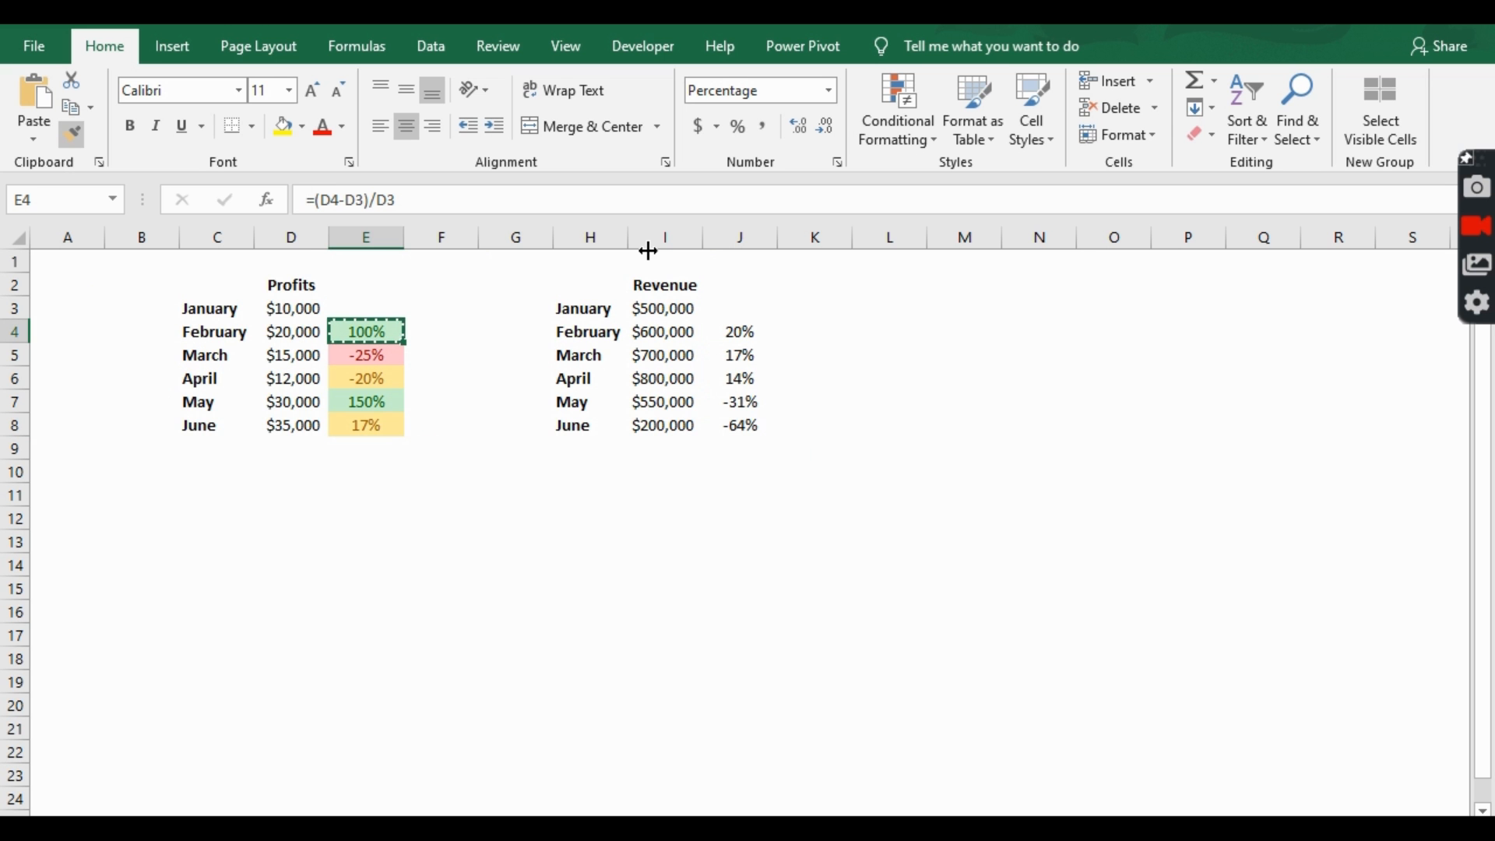
left_click_drag(729, 339, 737, 426)
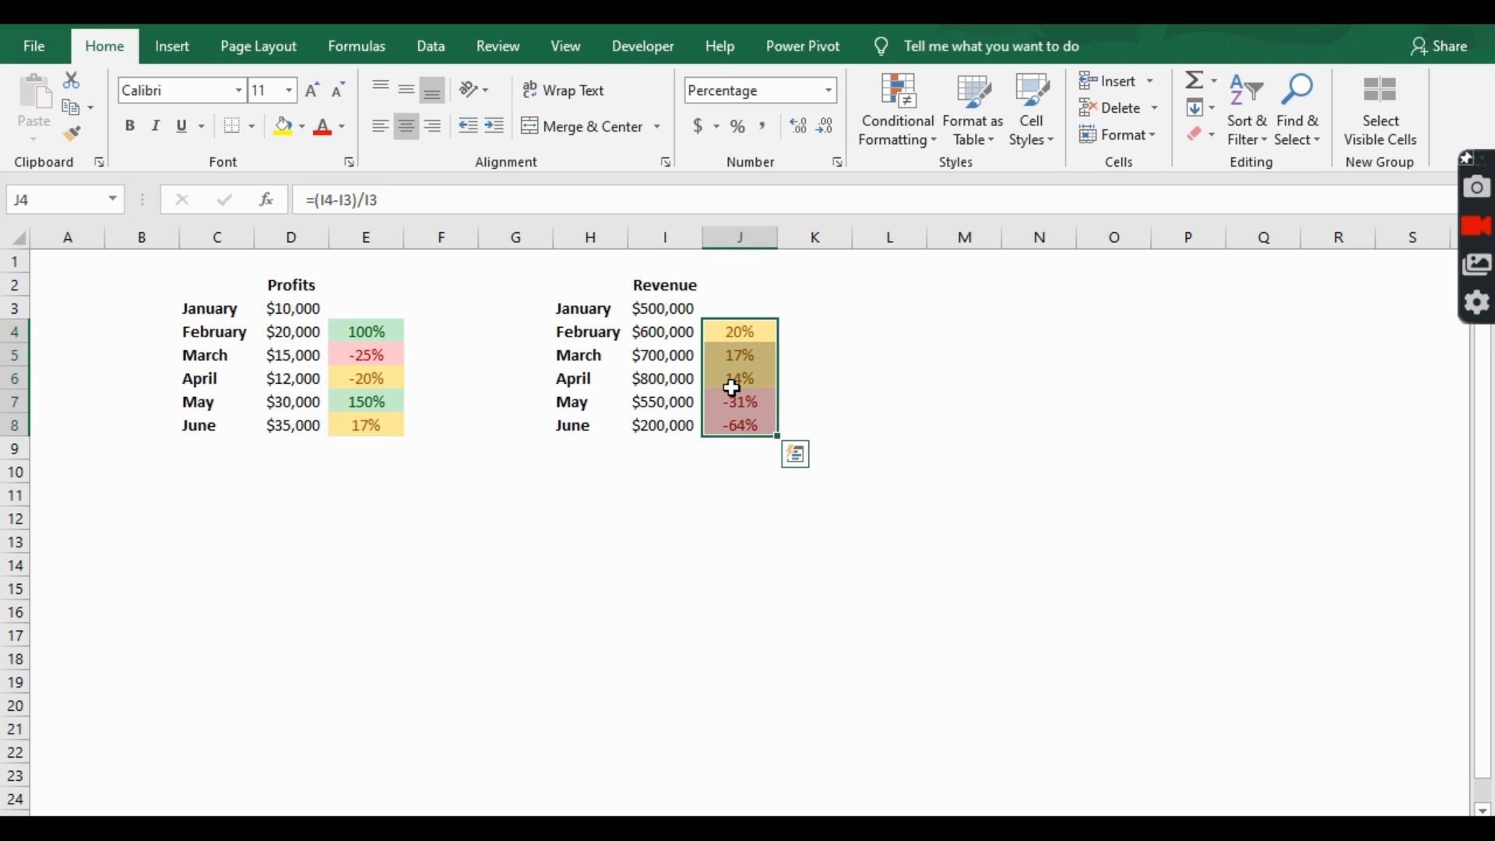
left_click(827, 374)
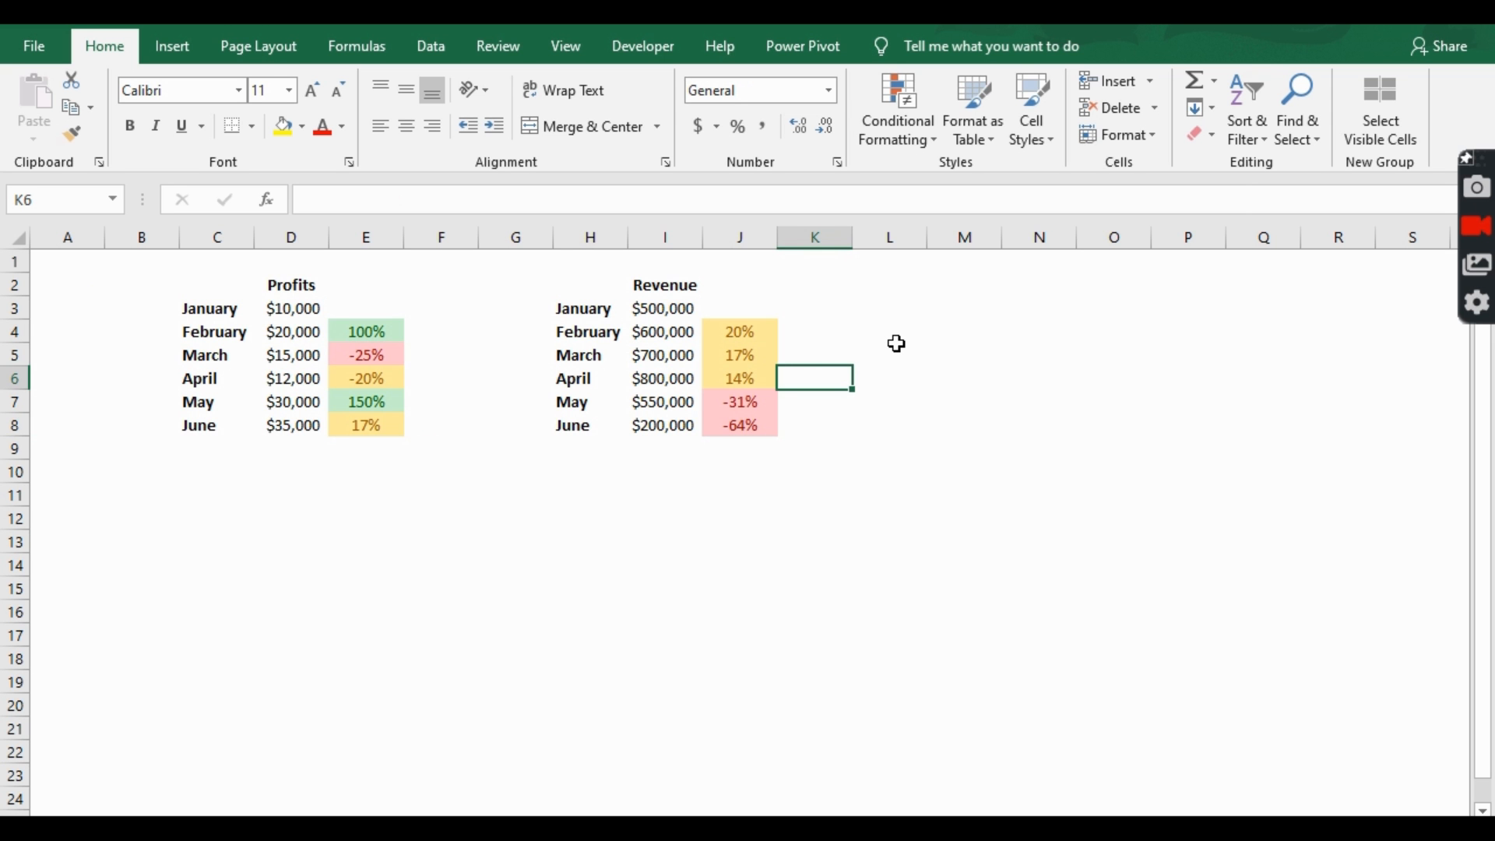